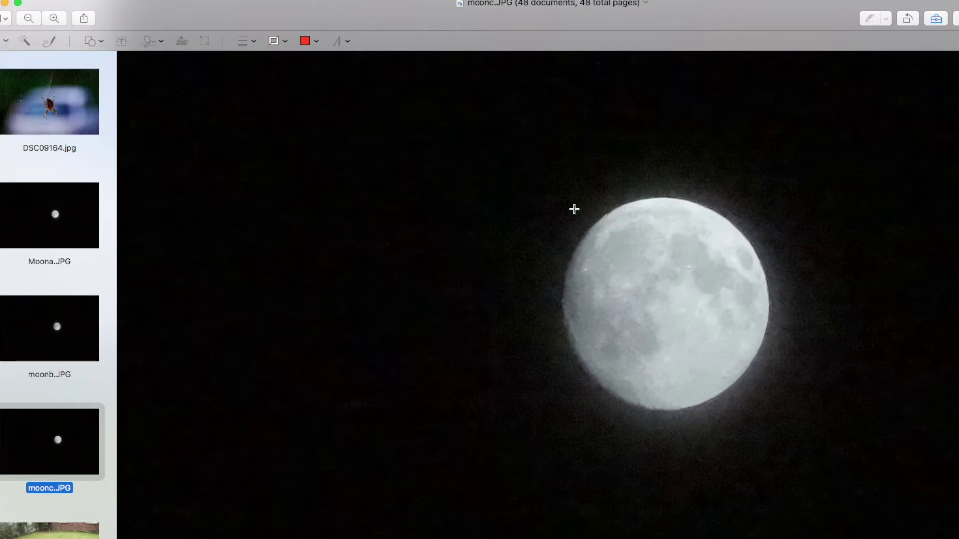
- Draw an oval selection around the moon and tighten its top and bottom edges to the rim
left_click_drag(560, 192, 772, 408)
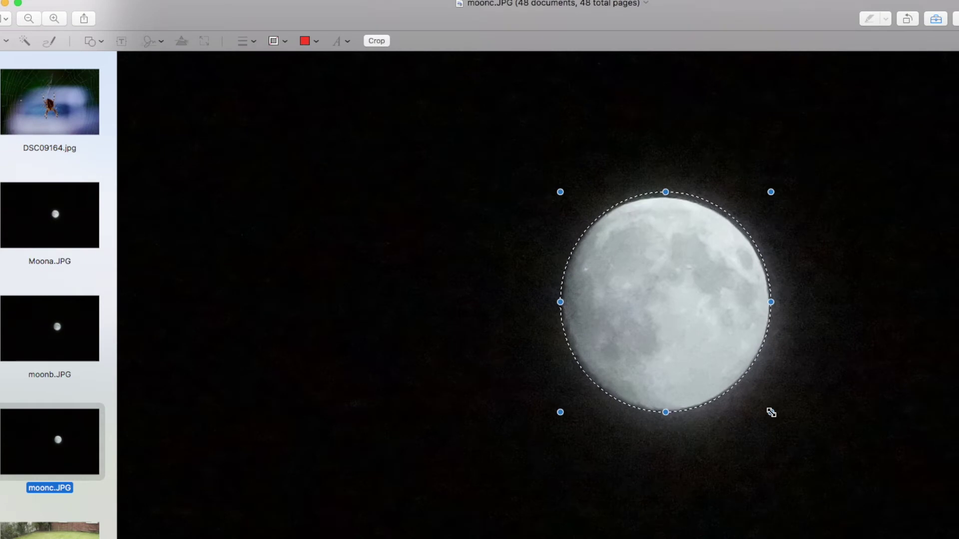
left_click_drag(671, 194, 663, 198)
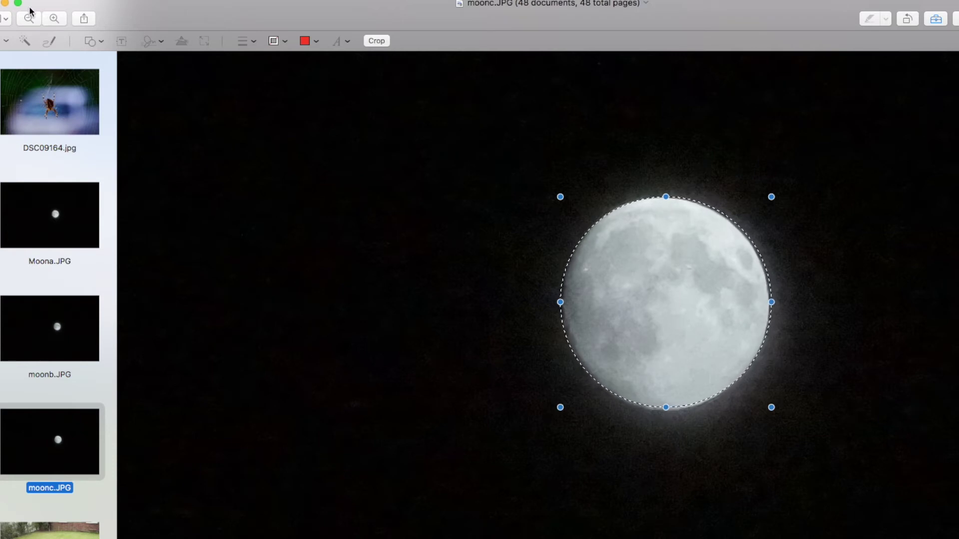
left_click(53, 20)
left_click(53, 20)
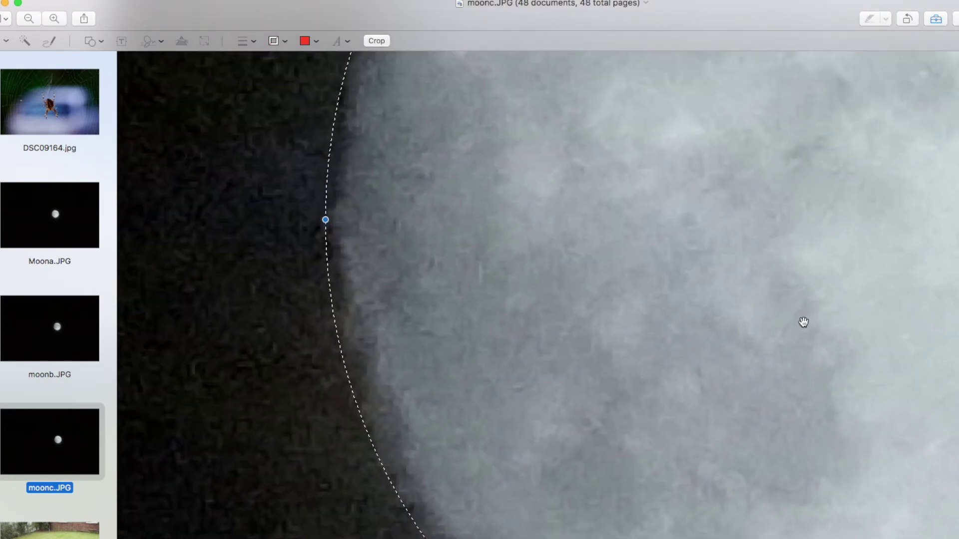
scroll(803, 321, "down", 10)
scroll(803, 321, "right", 5)
scroll(803, 321, "down", 3)
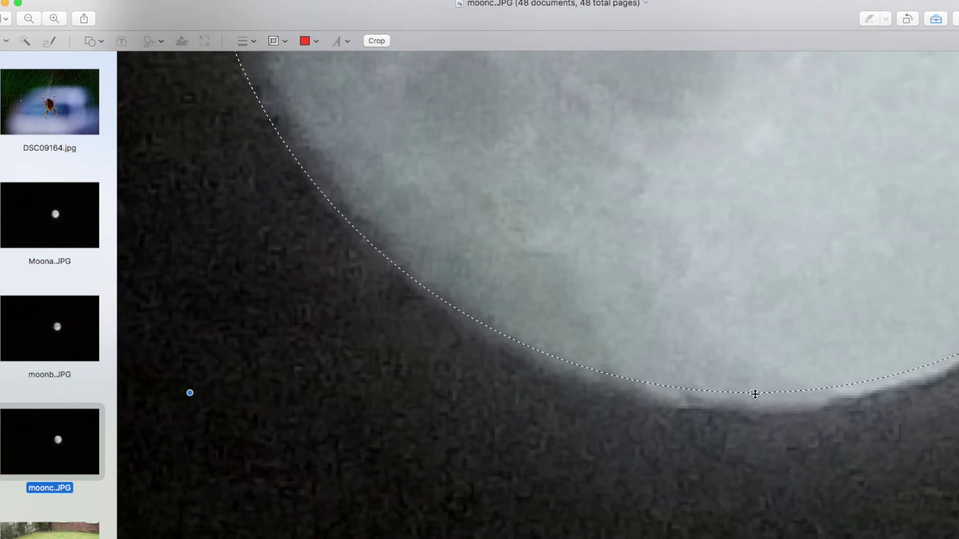
left_click_drag(755, 392, 754, 414)
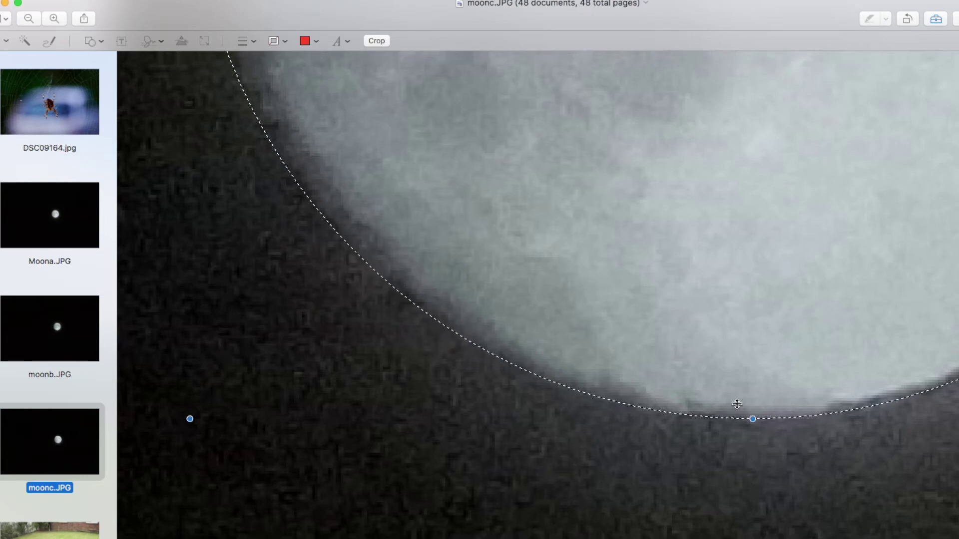
- Pull the selection's right side onto the moon's edge, then open 16feet.JPG
scroll(487, 316, "up", 10)
scroll(487, 315, "left", 5)
scroll(488, 315, "up", 5)
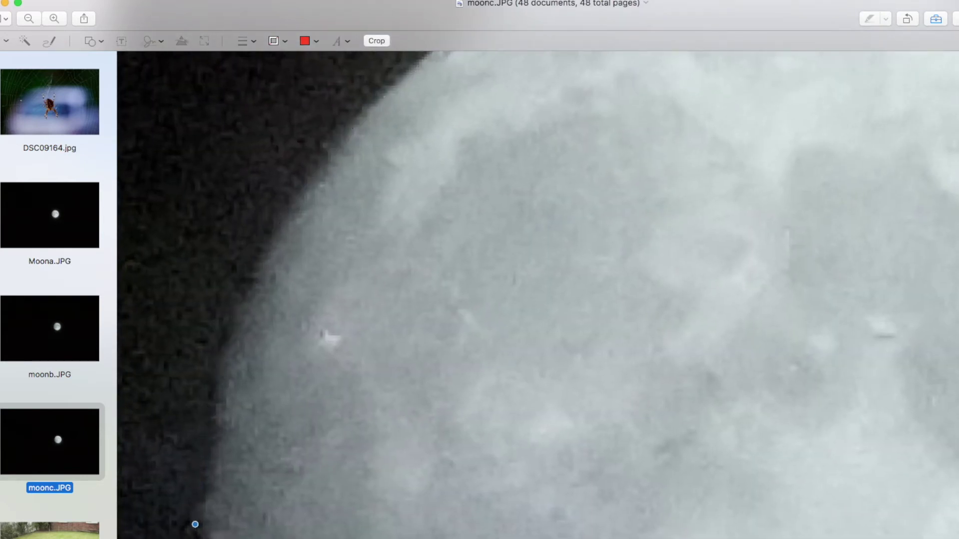
scroll(488, 315, "up", 10)
scroll(765, 198, "down", 6)
scroll(767, 200, "right", 15)
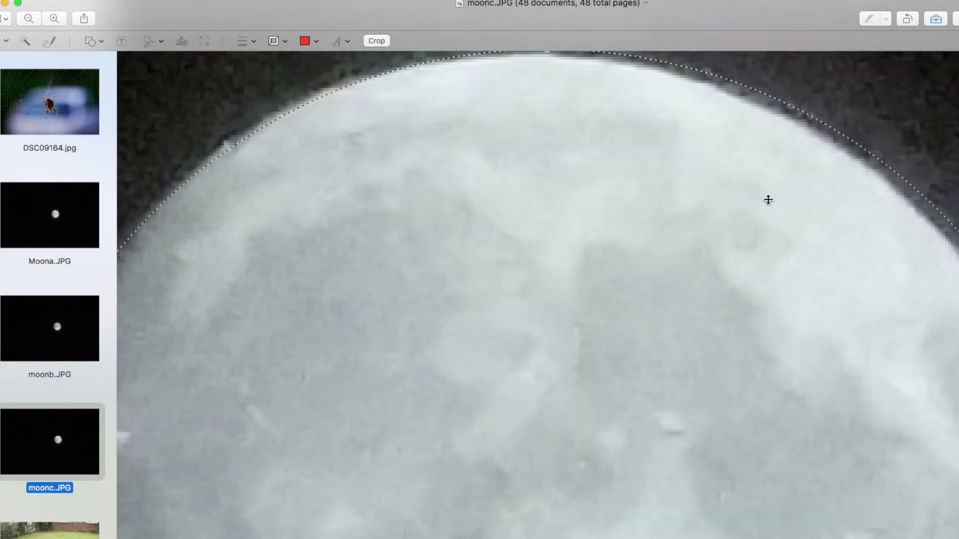
scroll(878, 403, "down", 10)
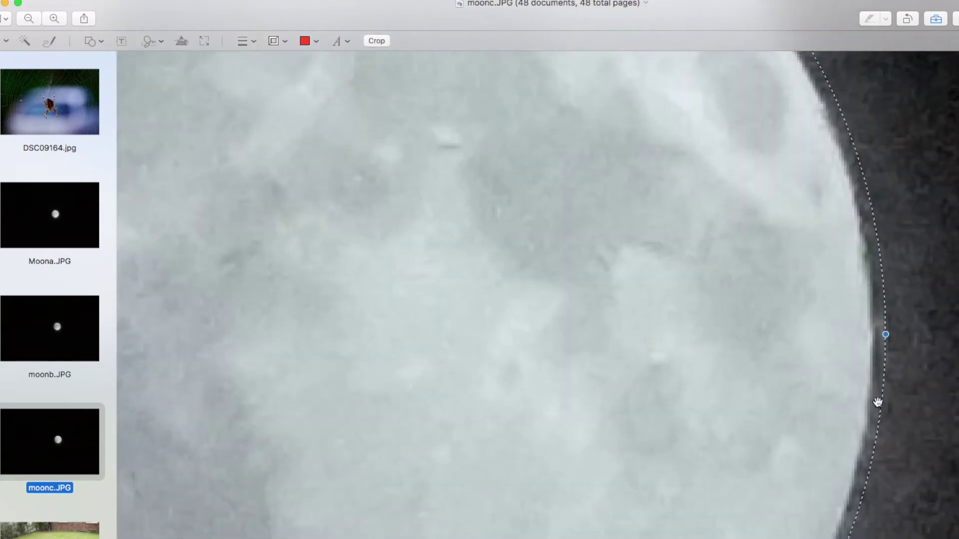
left_click_drag(884, 343, 875, 342)
scroll(834, 351, "up", 18)
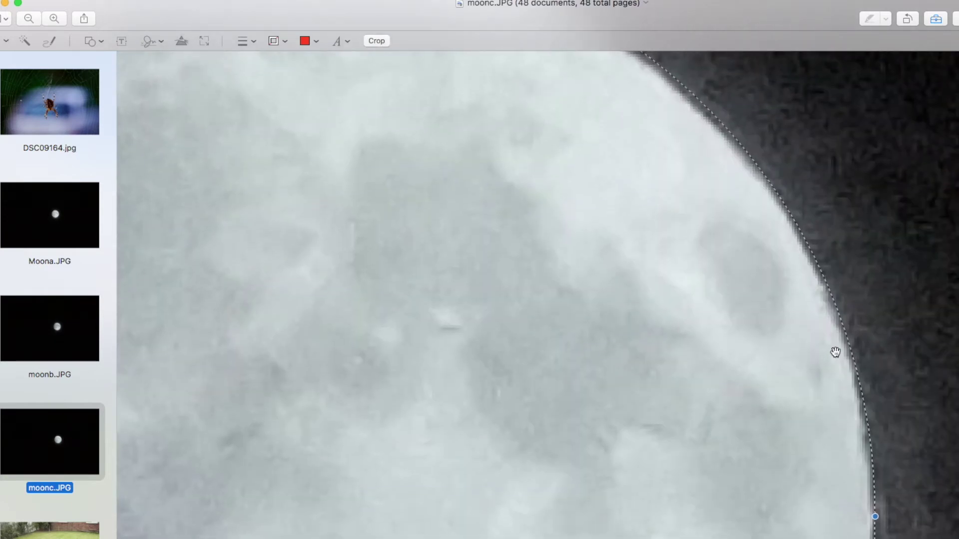
scroll(834, 350, "left", 20)
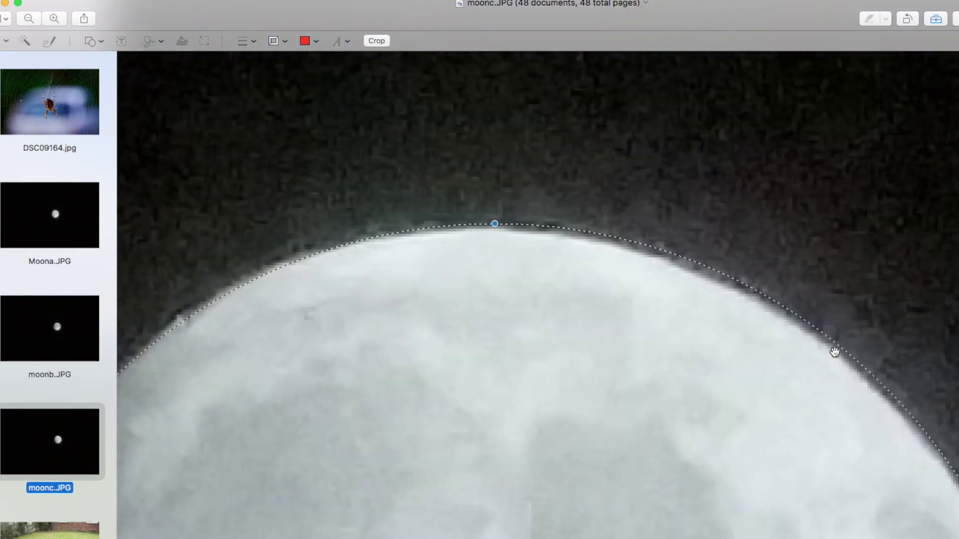
scroll(827, 351, "down", 20)
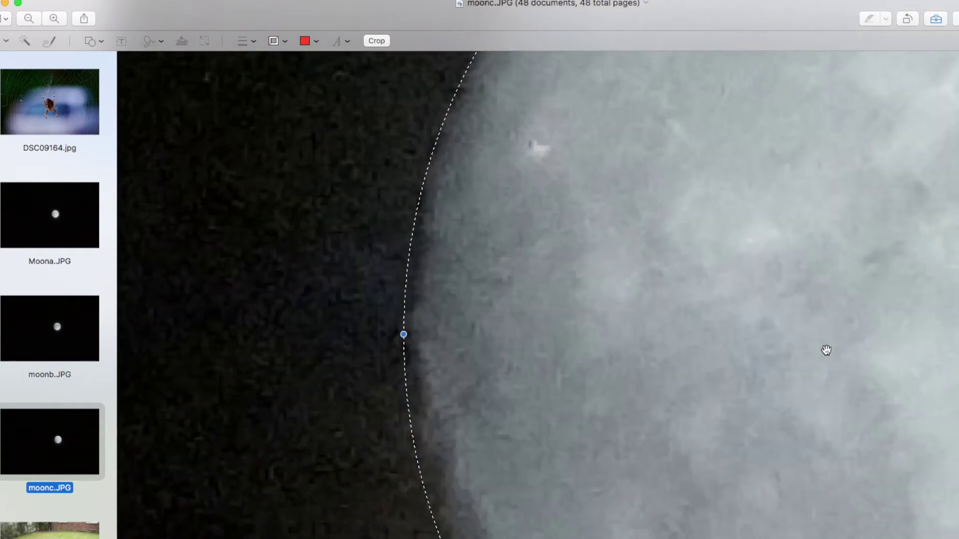
scroll(826, 351, "down", 15)
scroll(826, 351, "right", 15)
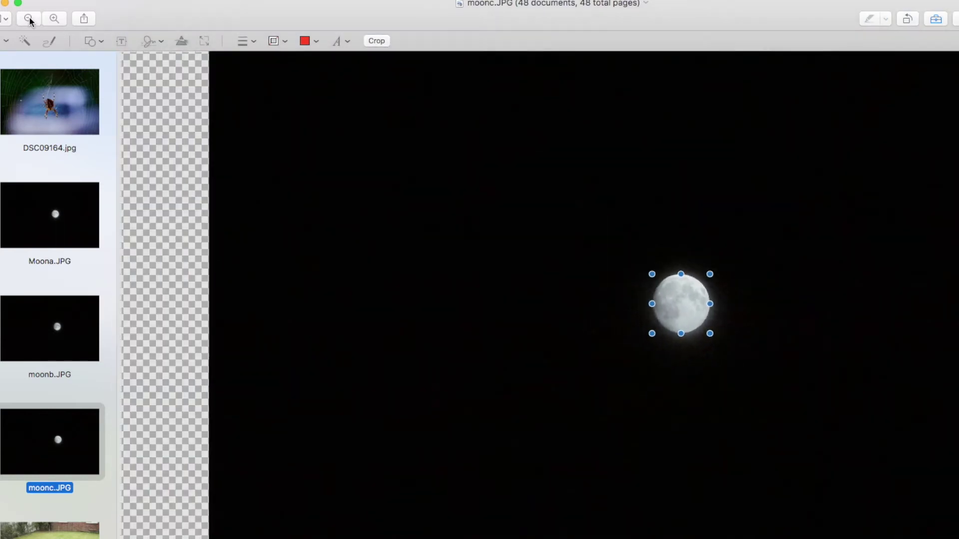
left_click(28, 18)
left_click(47, 313)
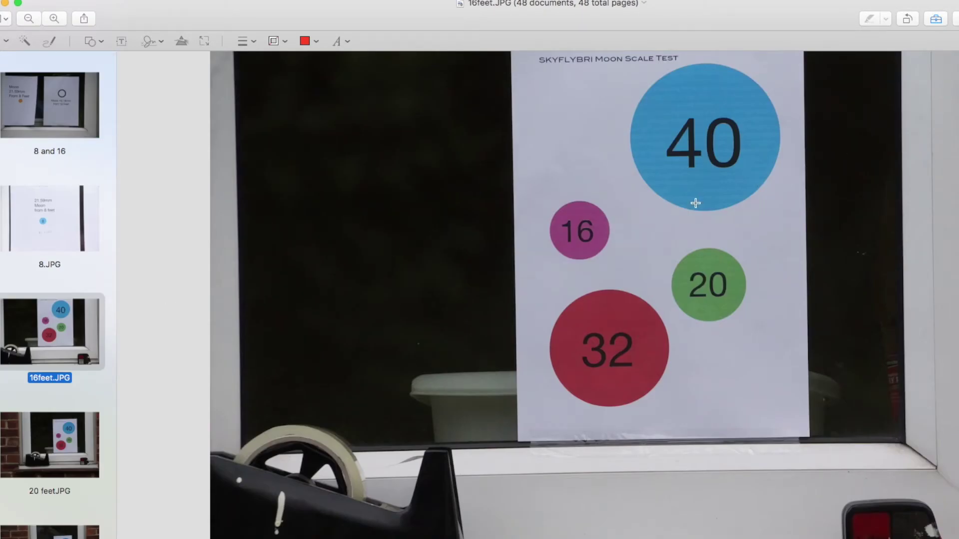
- Paste the moon into 16feet.JPG and align it exactly over the magenta 16 circle
key("super+v")
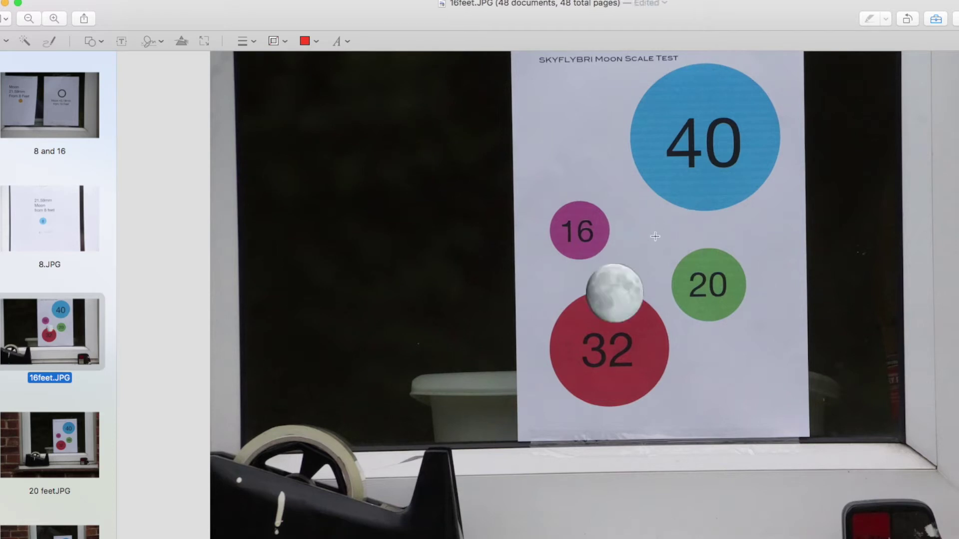
left_click_drag(627, 286, 590, 245)
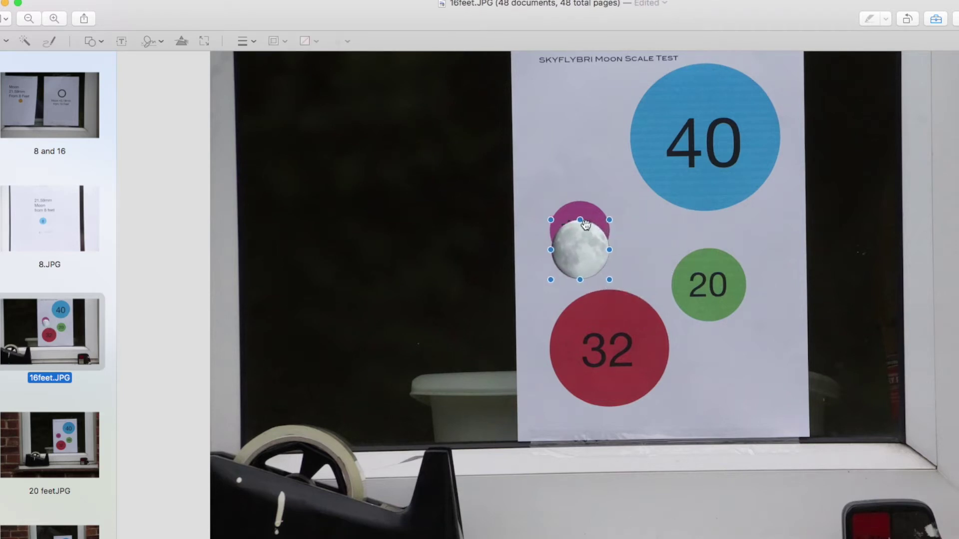
left_click(52, 19)
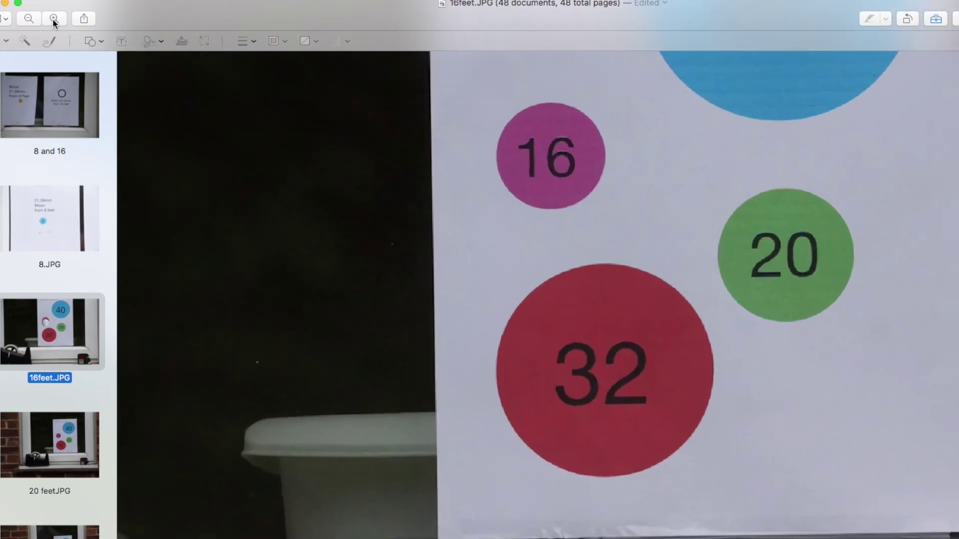
left_click(53, 19)
left_click(53, 19)
scroll(387, 153, "up", 5)
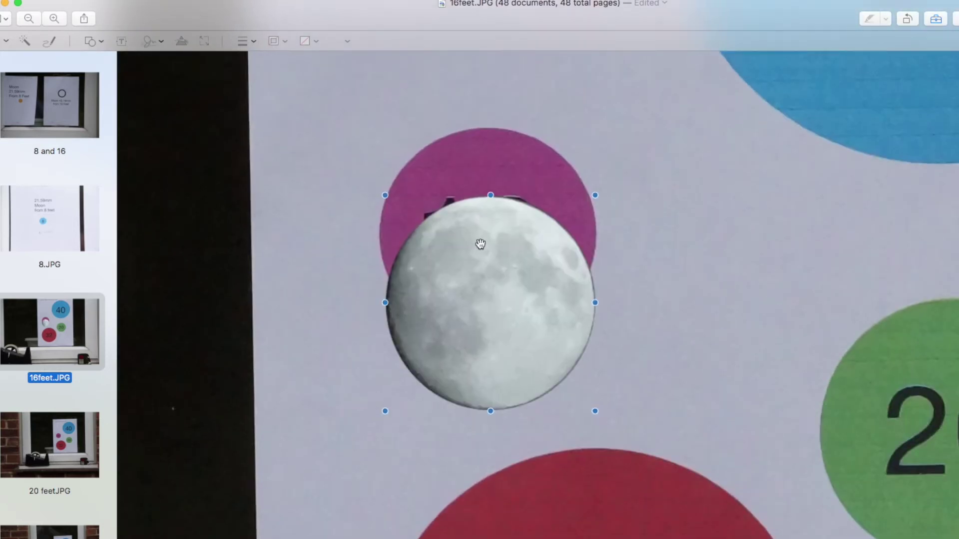
left_click_drag(471, 246, 478, 292)
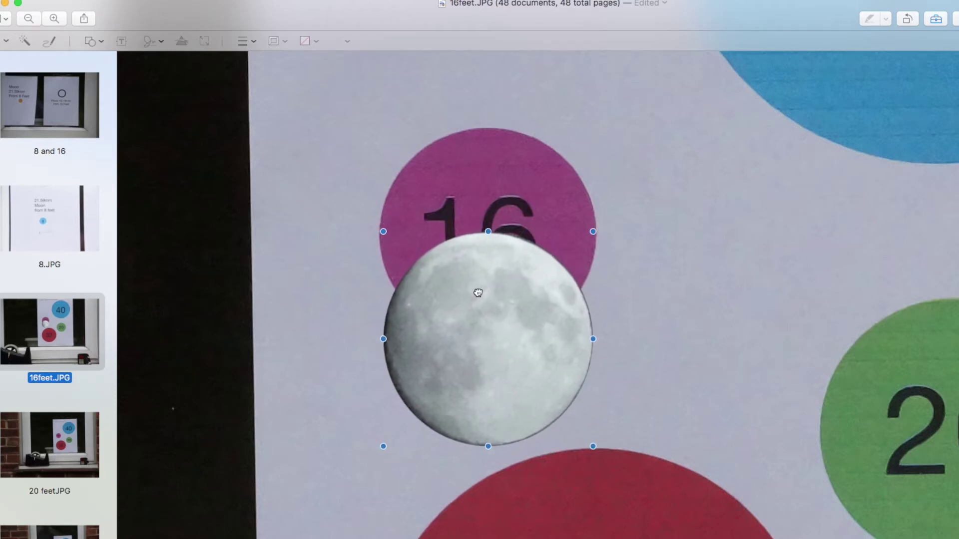
left_click_drag(478, 292, 480, 188)
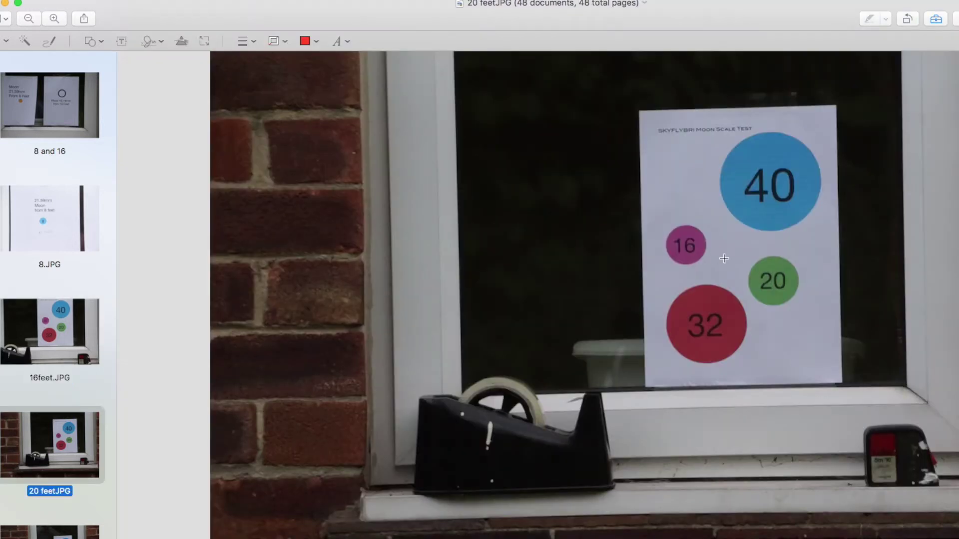
key("super+v")
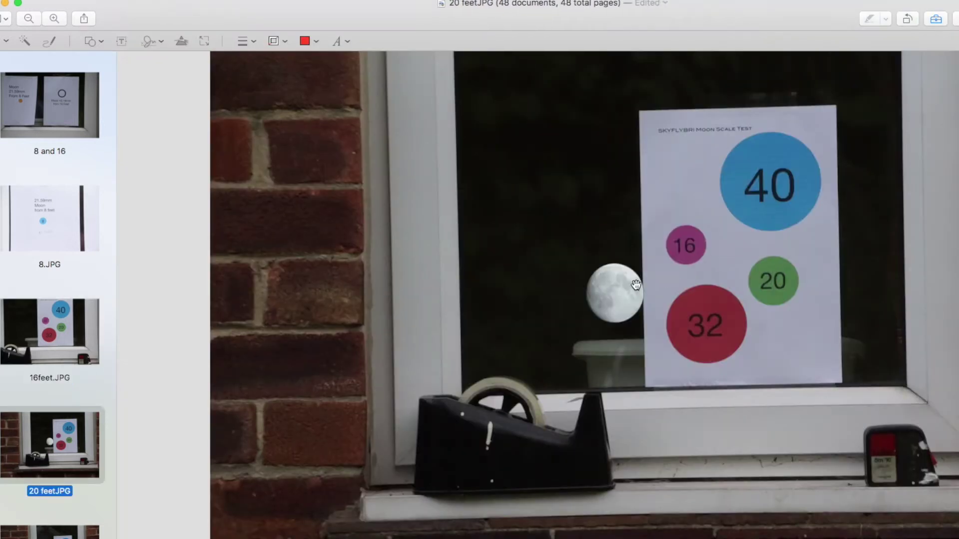
- Test the moon over the green 20 circle, leave it beside it, then open 40feet.JPG
left_click_drag(625, 290, 785, 283)
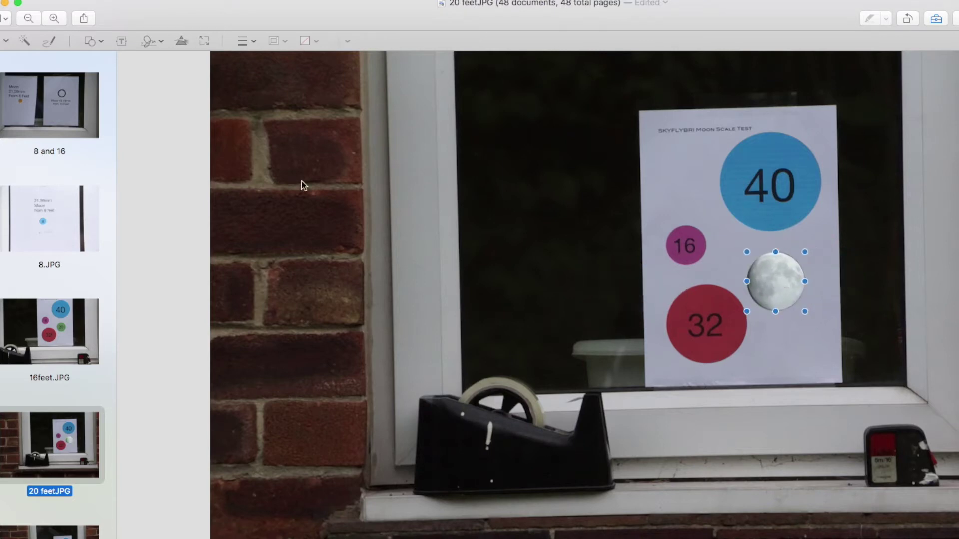
left_click(53, 19)
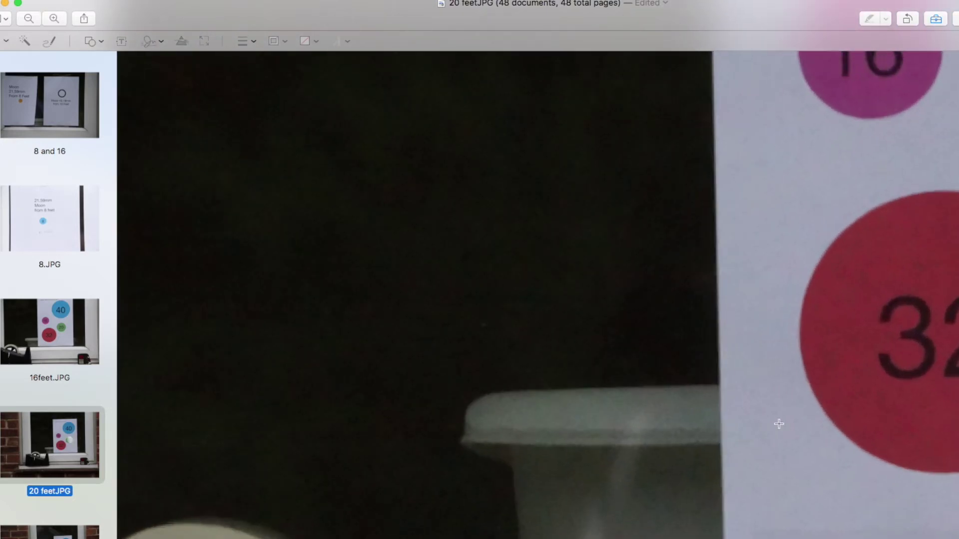
scroll(538, 295, "right", 10)
scroll(538, 295, "up", 4)
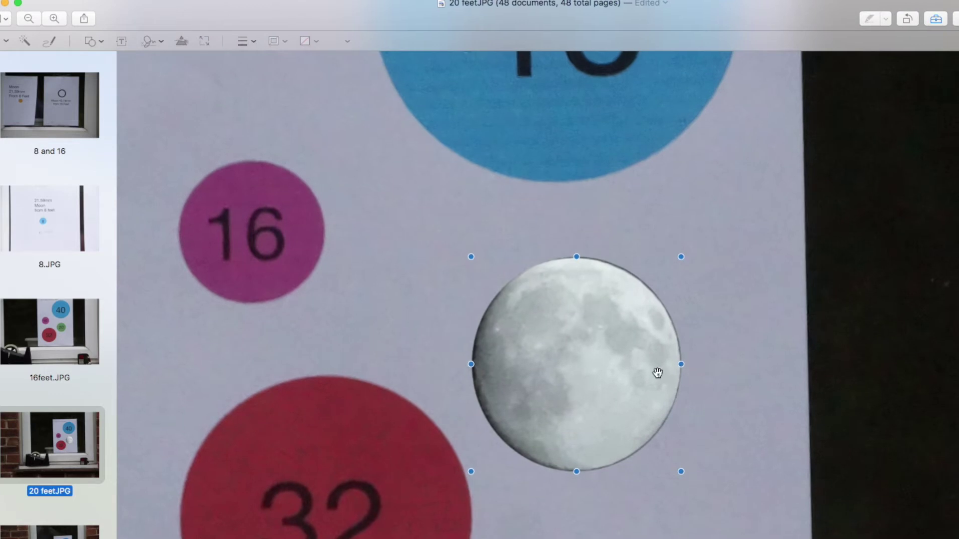
left_click_drag(579, 359, 579, 472)
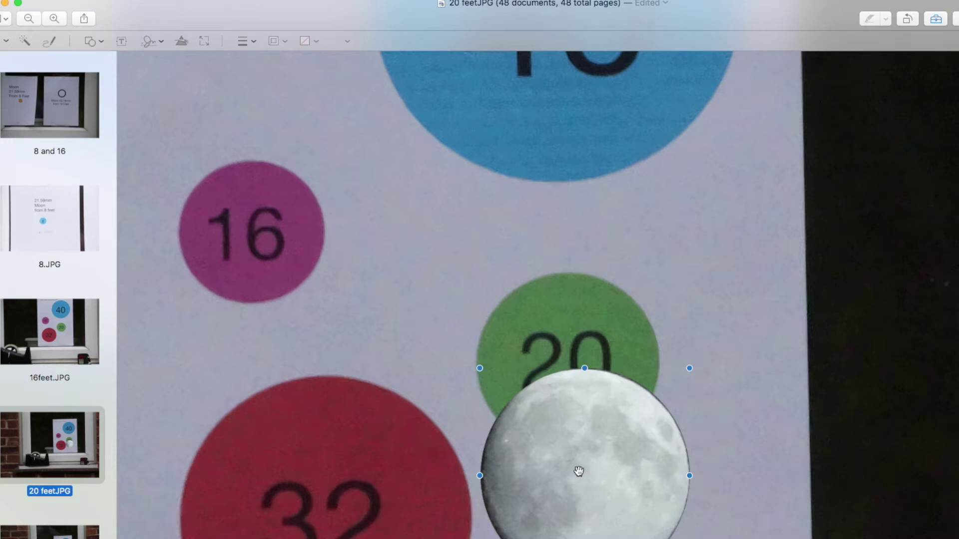
left_click_drag(578, 472, 712, 232)
scroll(50, 350, "down", 5)
left_click(64, 405)
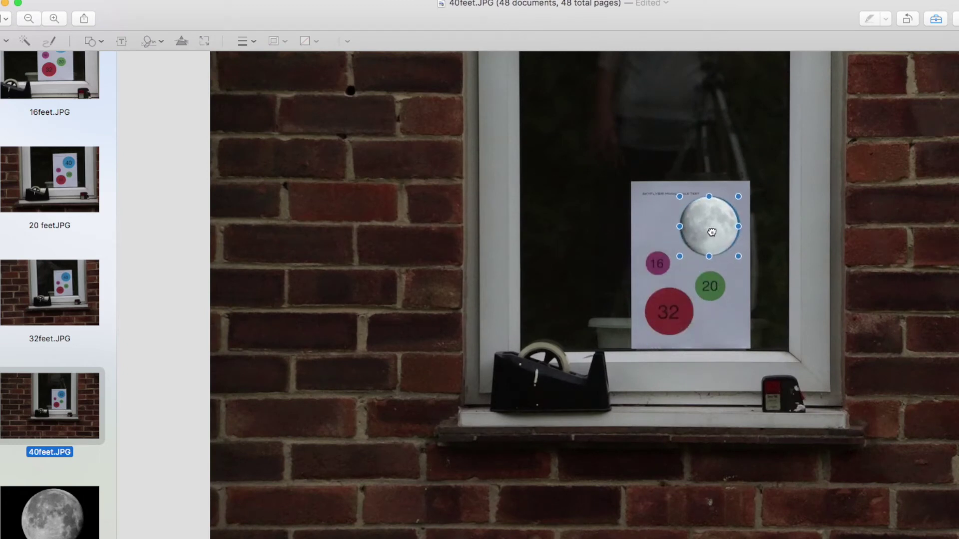
- Lay the moon over the blue 40 circle in 40feet.JPG, then move it down below
left_click(54, 18)
left_click(56, 16)
left_click(57, 15)
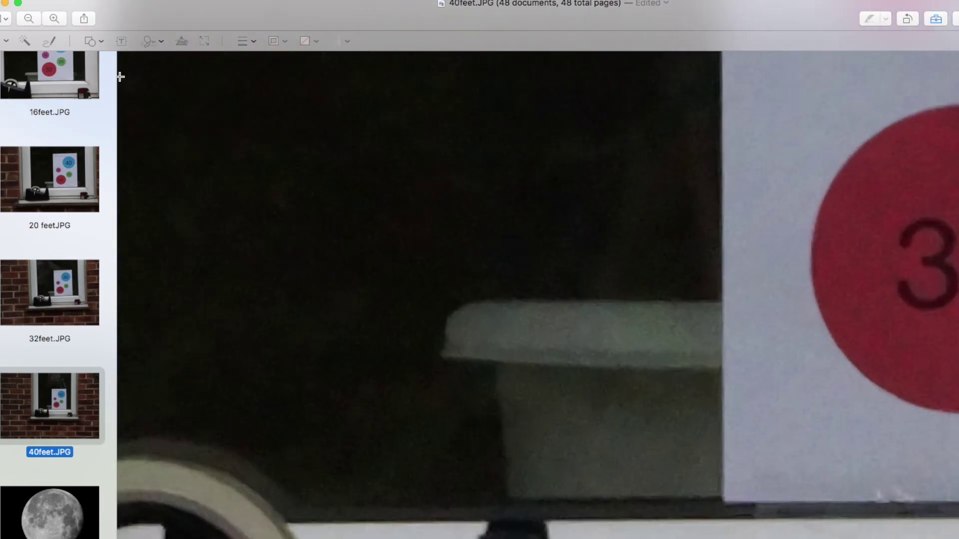
scroll(888, 375, "up", 15)
scroll(888, 374, "right", 10)
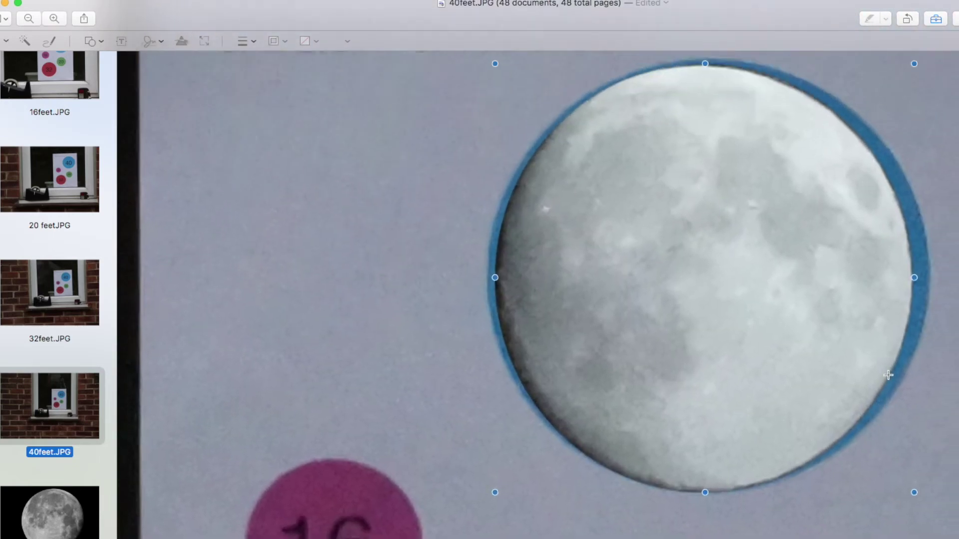
scroll(889, 375, "up", 5)
left_click_drag(830, 385, 843, 379)
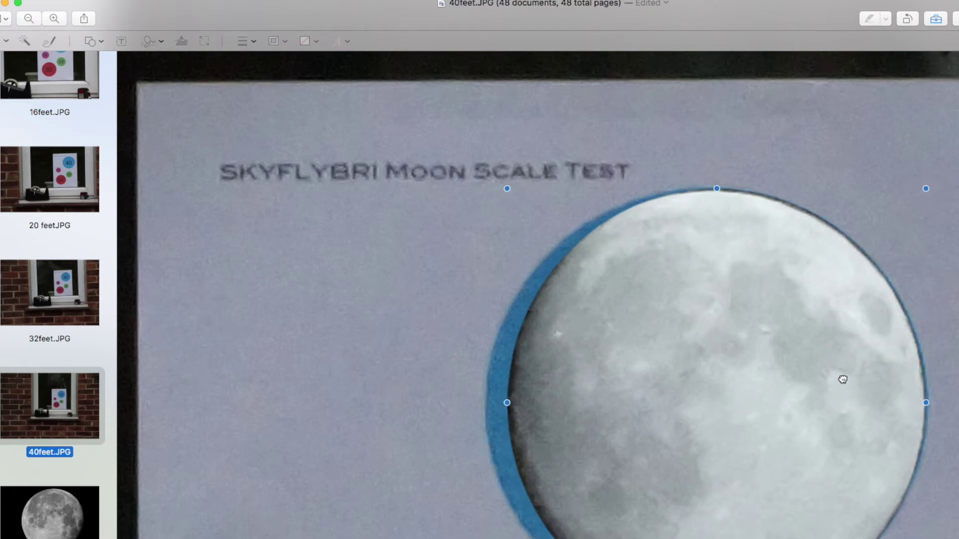
scroll(843, 378, "down", 5)
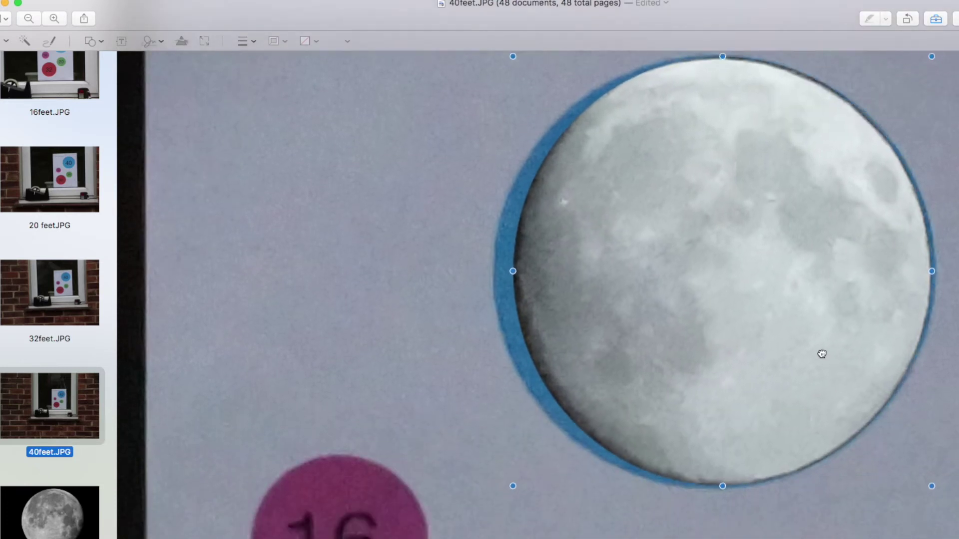
left_click_drag(819, 351, 817, 355)
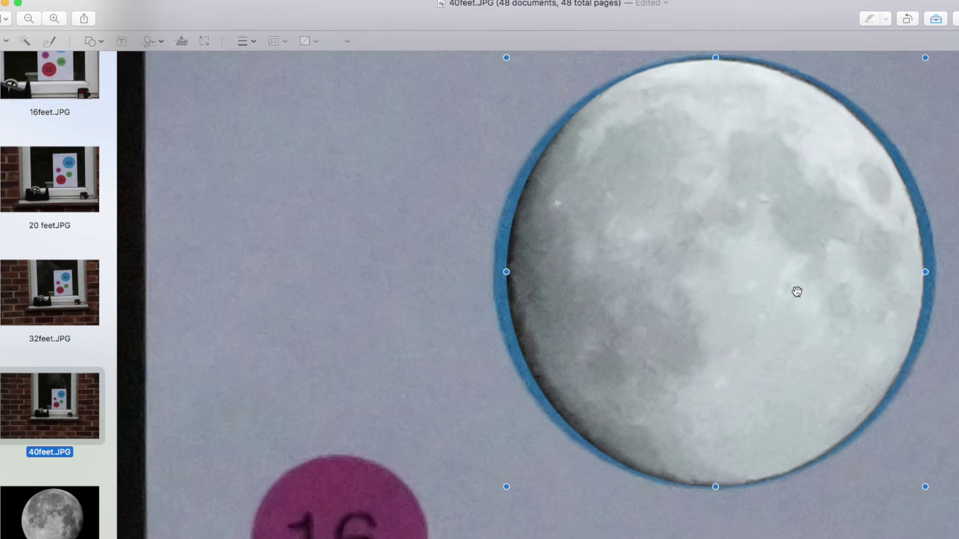
left_click_drag(796, 292, 784, 486)
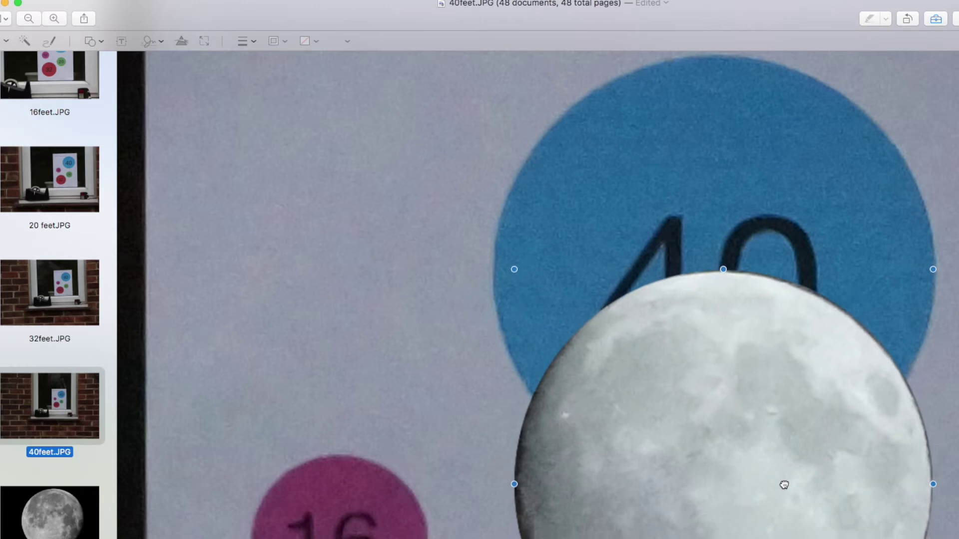
scroll(458, 409, "down", 3)
scroll(458, 409, "up", 5)
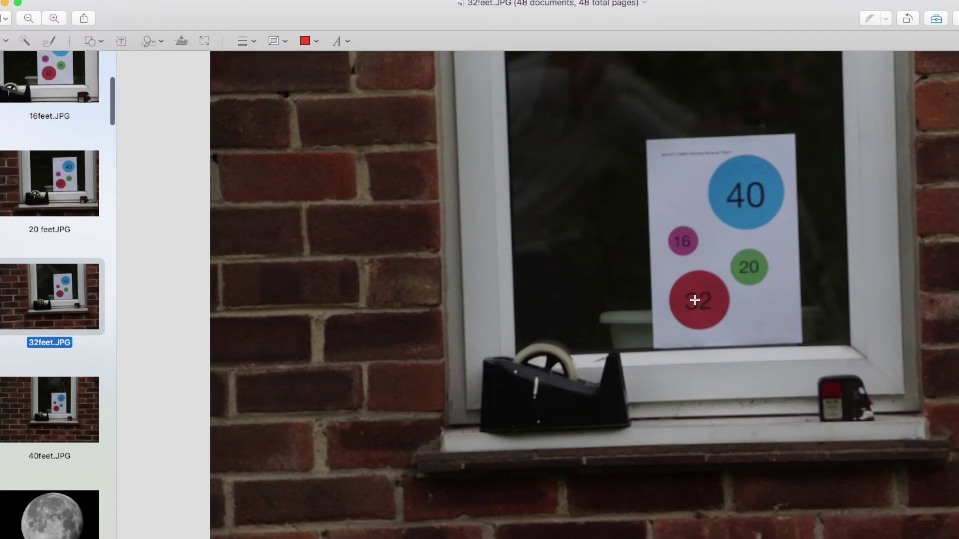
- Paste the moon into 32feet.JPG and centre it over the red 32 circle
key("super+v")
left_click_drag(624, 298, 712, 307)
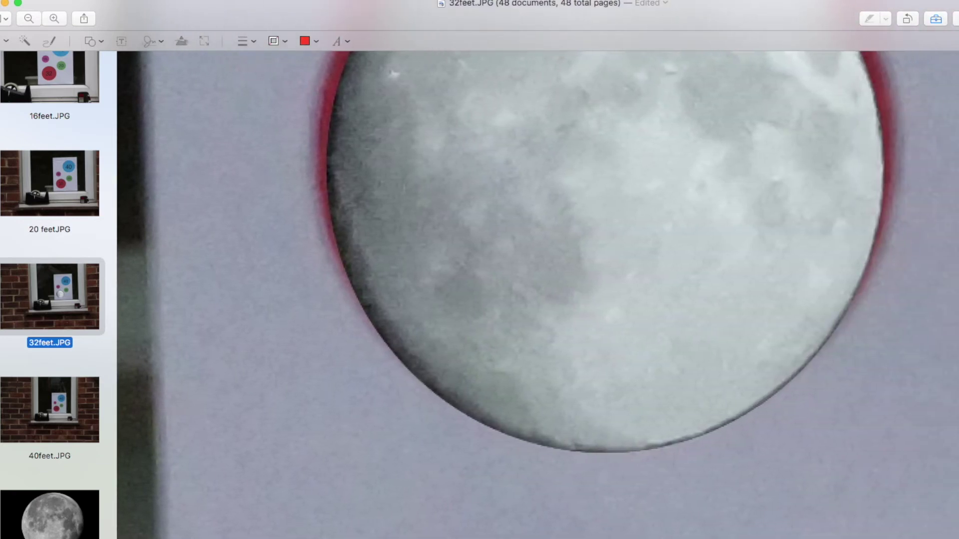
scroll(538, 294, "up", 4)
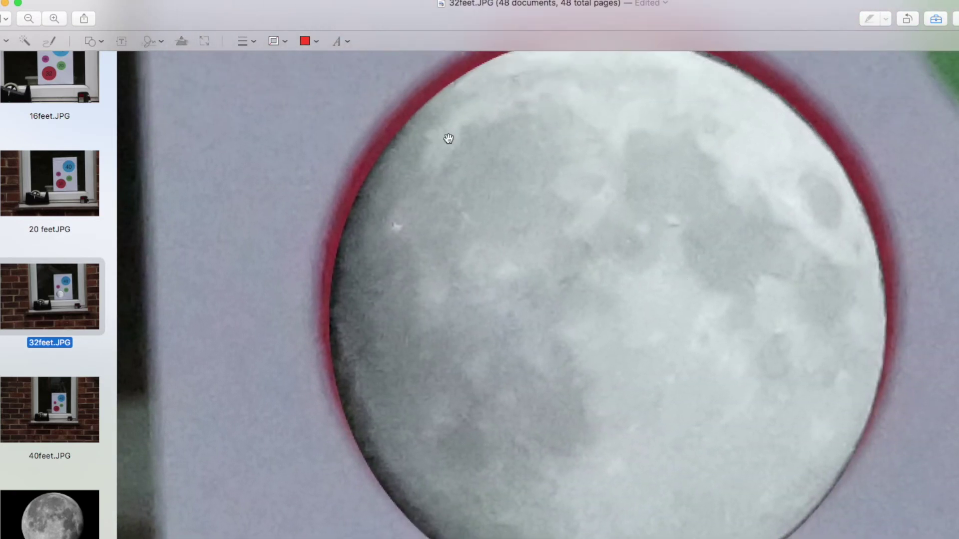
left_click(25, 18)
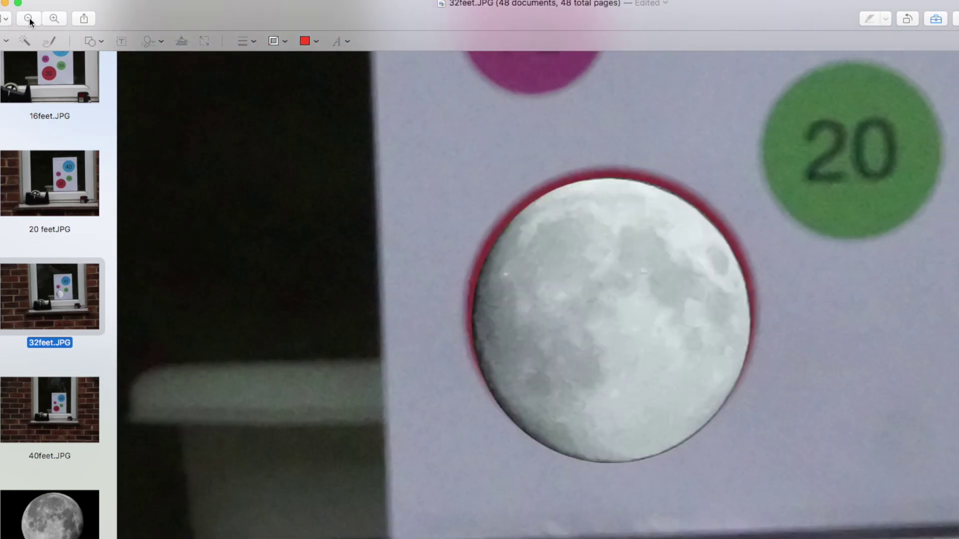
left_click_drag(624, 332, 760, 347)
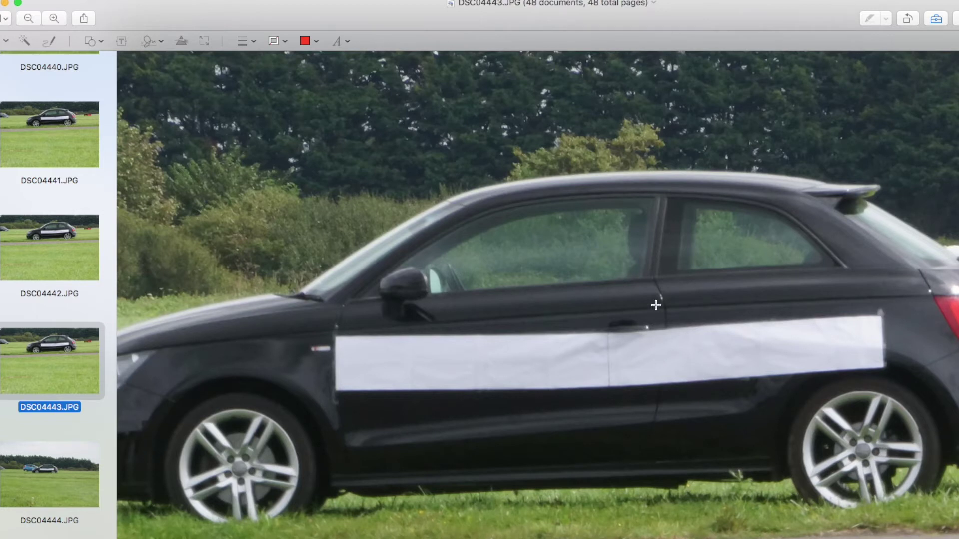
- Paste the moon into DSC04443.JPG twice and place the copies side by side
key("super+minus")
key("super+v")
key("super+minus")
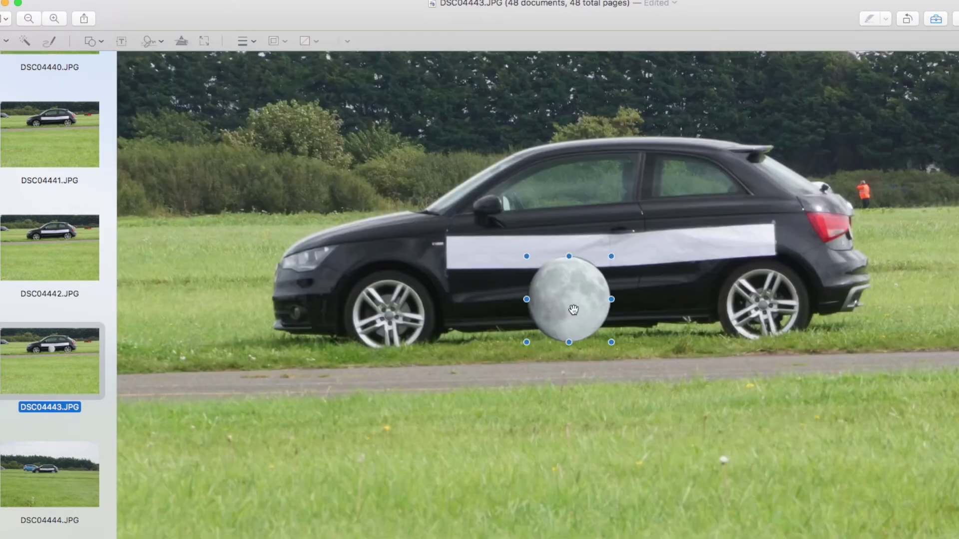
key("super+v")
left_click_drag(601, 298, 476, 308)
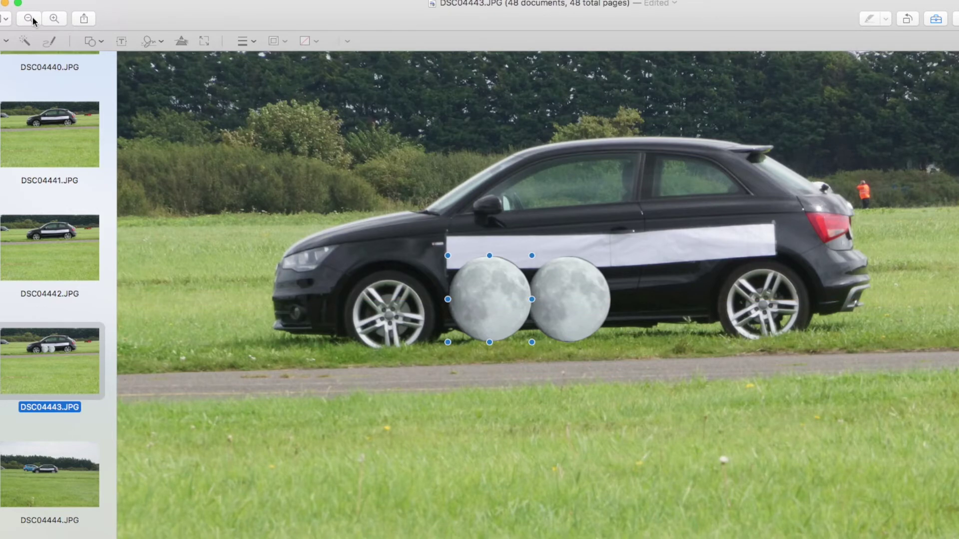
left_click(54, 18)
- Align the left and right moons level with each other under the paper strip
left_click(54, 19)
left_click(54, 18)
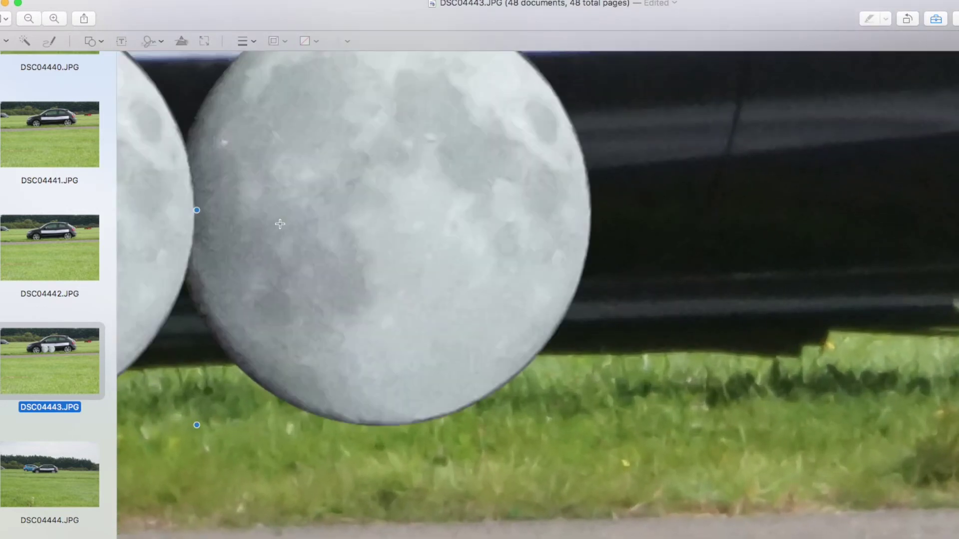
scroll(280, 223, "up", 5)
scroll(278, 223, "left", 4)
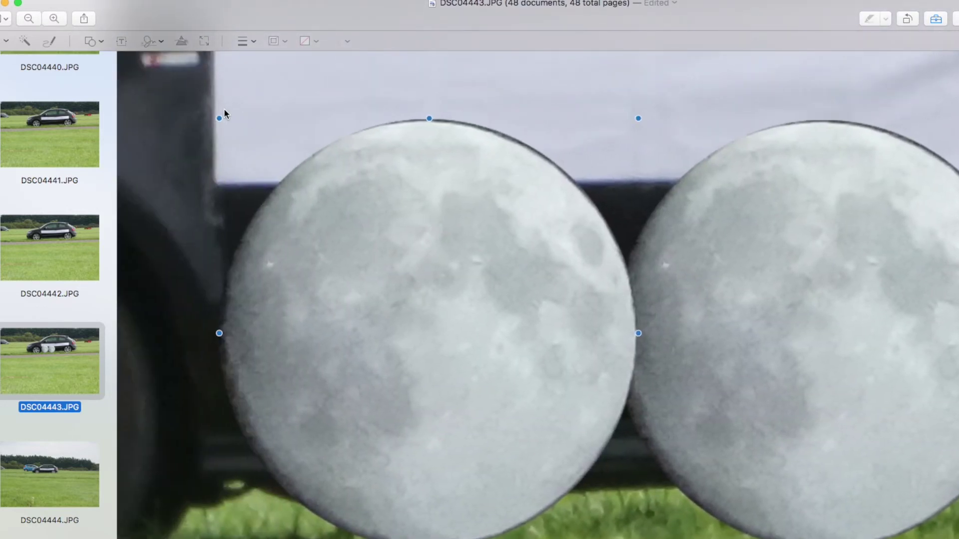
left_click_drag(349, 282, 369, 369)
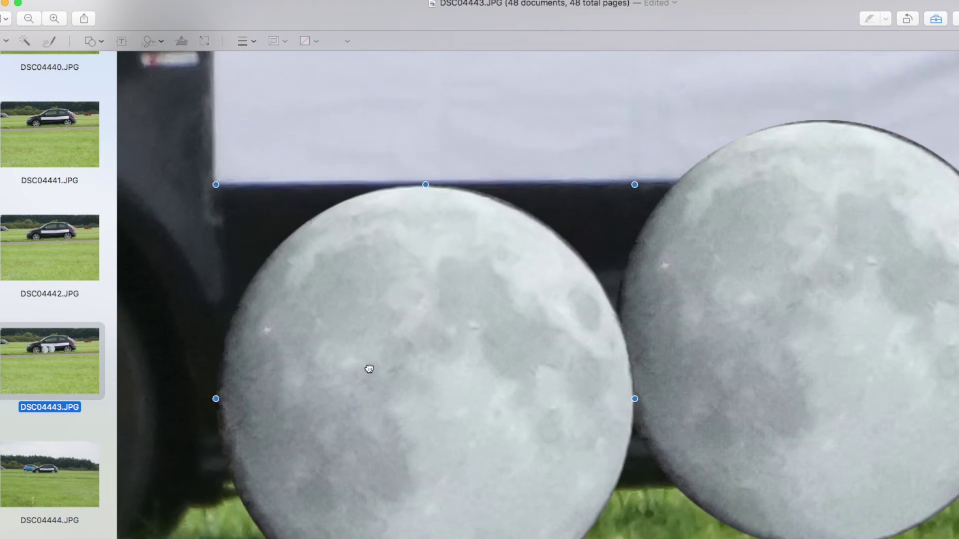
left_click_drag(369, 369, 369, 368)
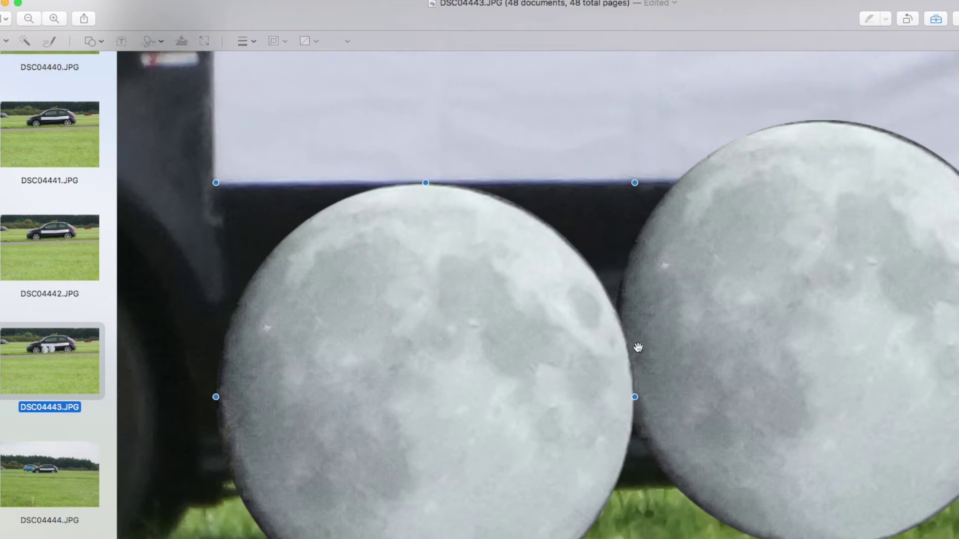
left_click(797, 305)
left_click_drag(799, 323, 822, 384)
- Delete both moons from the car photo
scroll(762, 279, "right", 6)
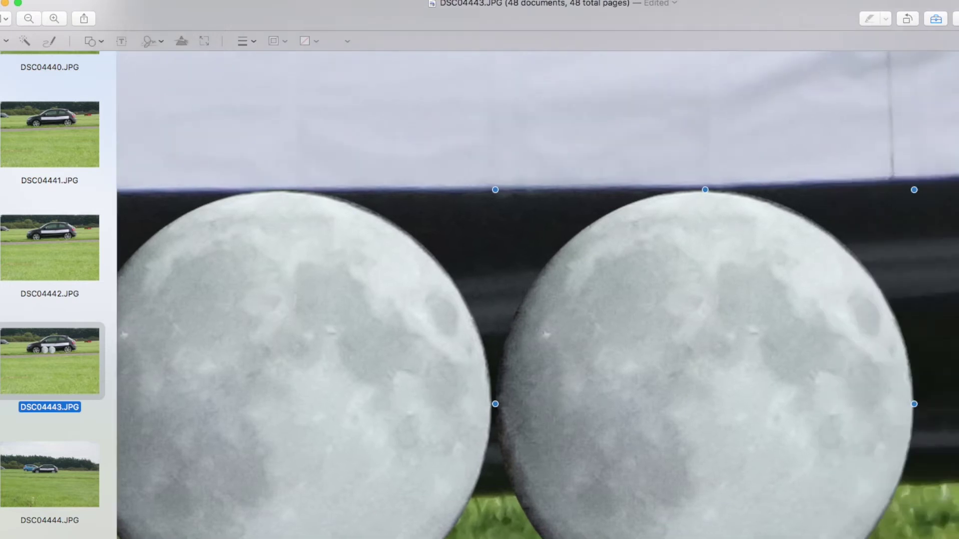
scroll(761, 279, "up", 3)
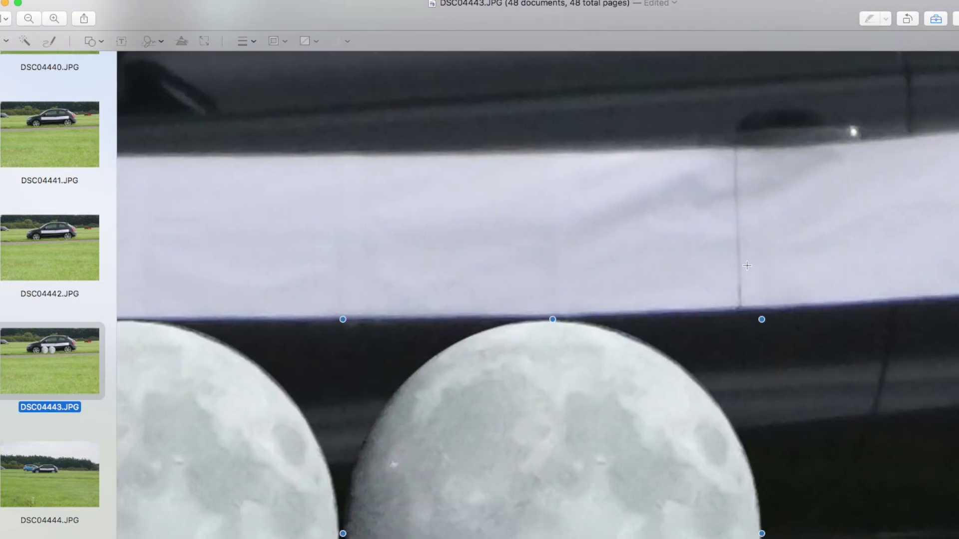
scroll(743, 292, "up", 1)
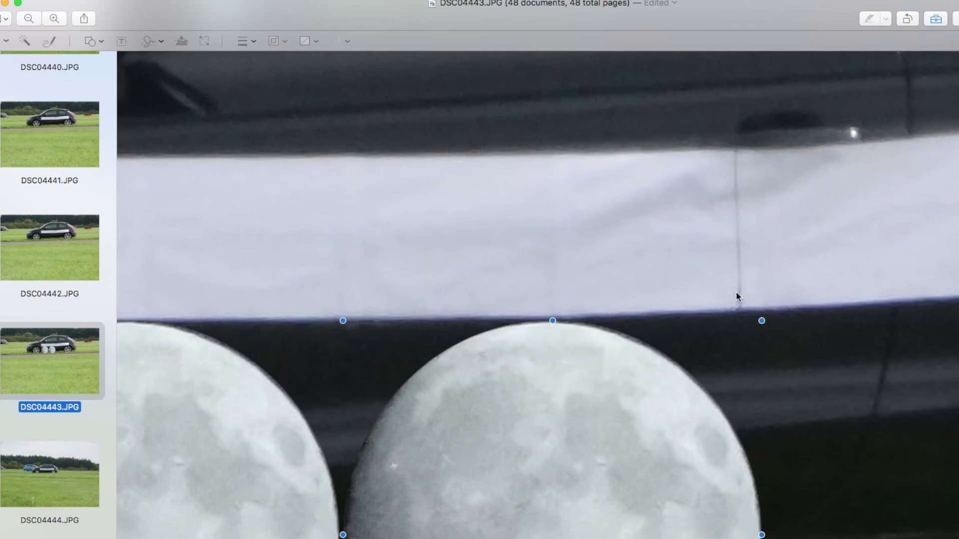
scroll(736, 292, "down", 3)
scroll(220, 120, "left", 5)
scroll(220, 121, "up", 3)
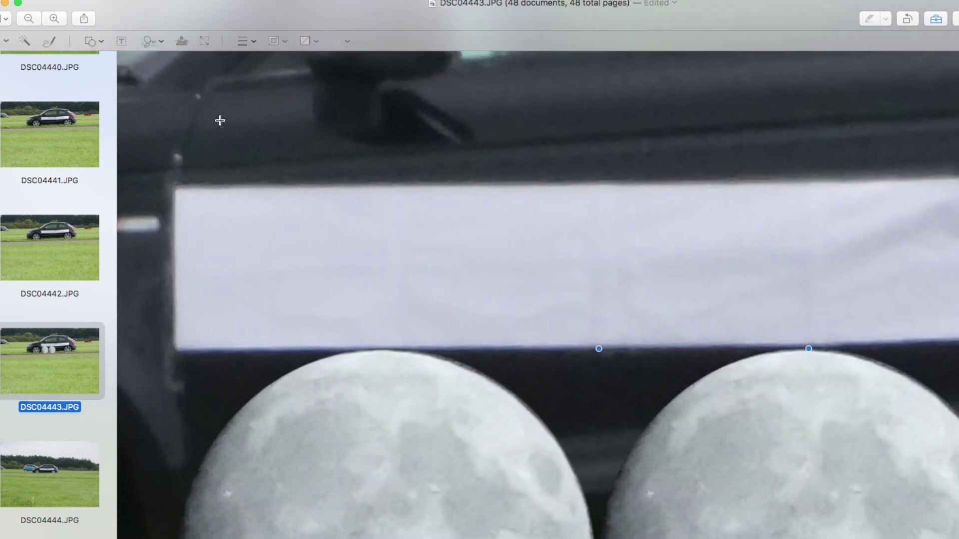
left_click(29, 19)
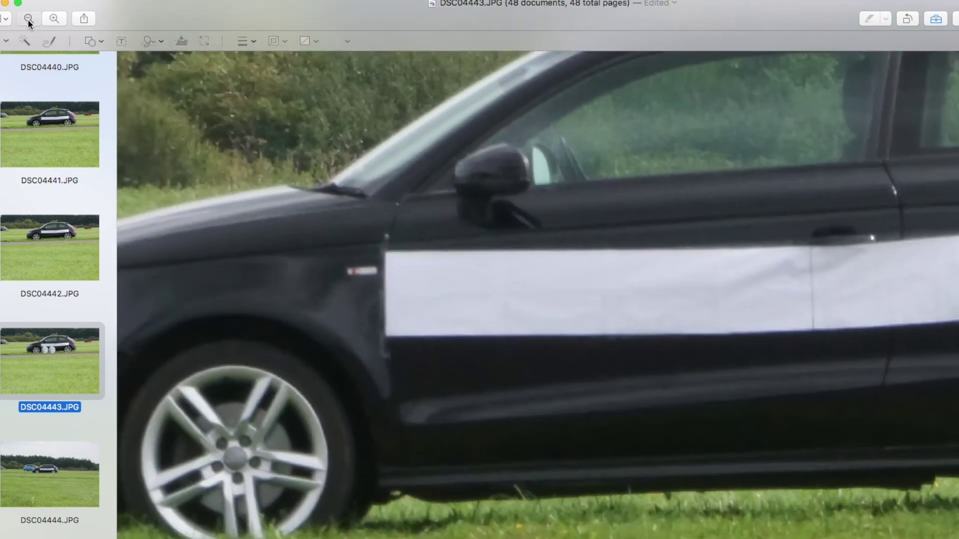
left_click(28, 19)
left_click(28, 19)
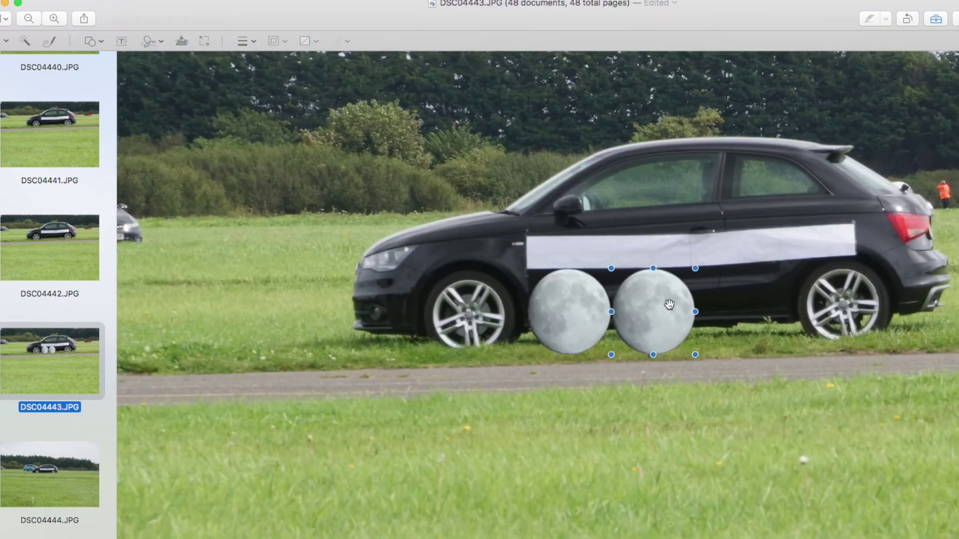
key("Delete")
left_click(573, 322)
key("Delete")
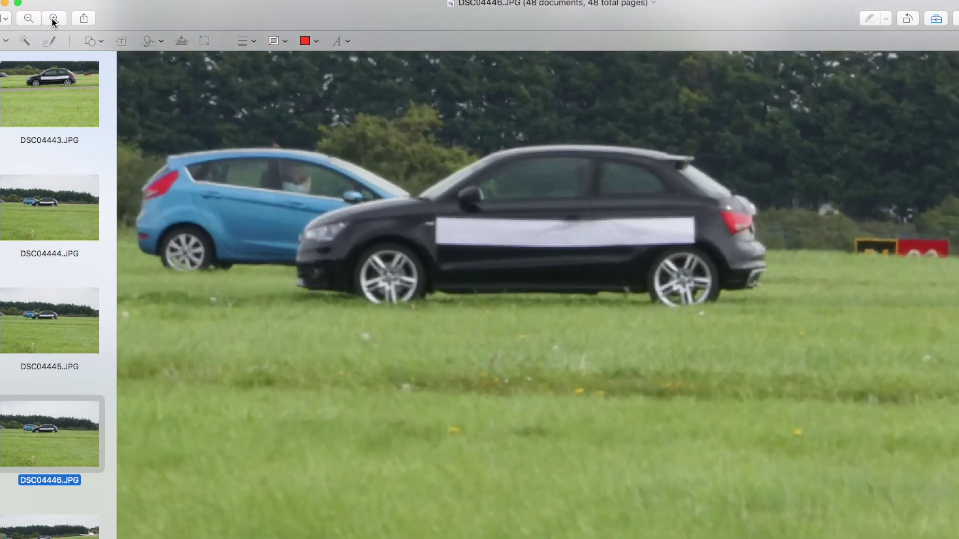
left_click(54, 18)
- Drag the moon in DSC04446.JPG down past the car onto the grass
scroll(384, 205, "up", 10)
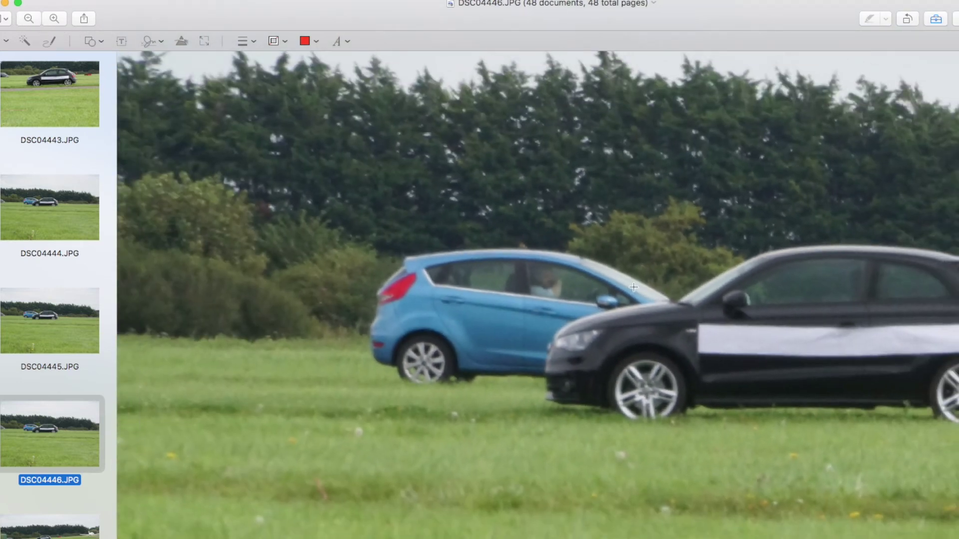
scroll(634, 287, "right", 5)
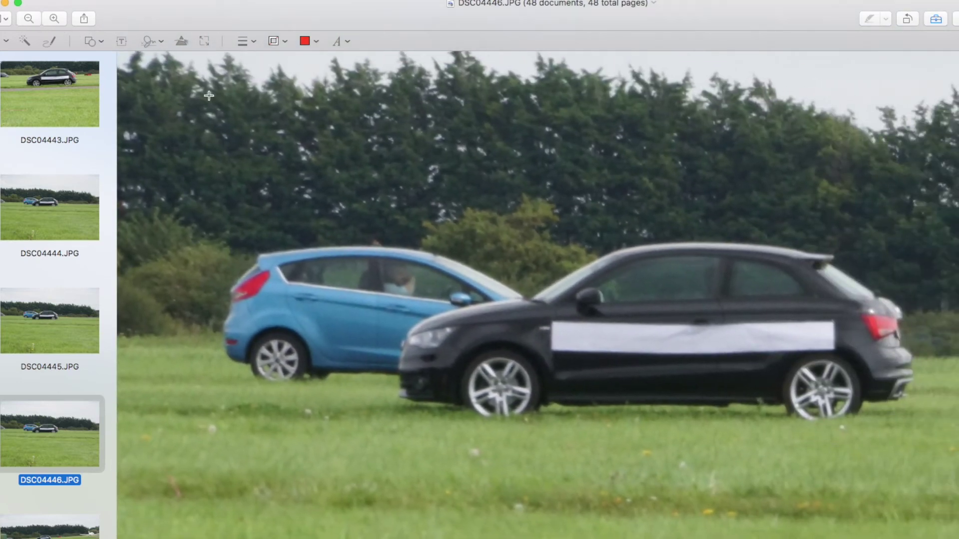
left_click(53, 19)
left_click(54, 18)
left_click(53, 19)
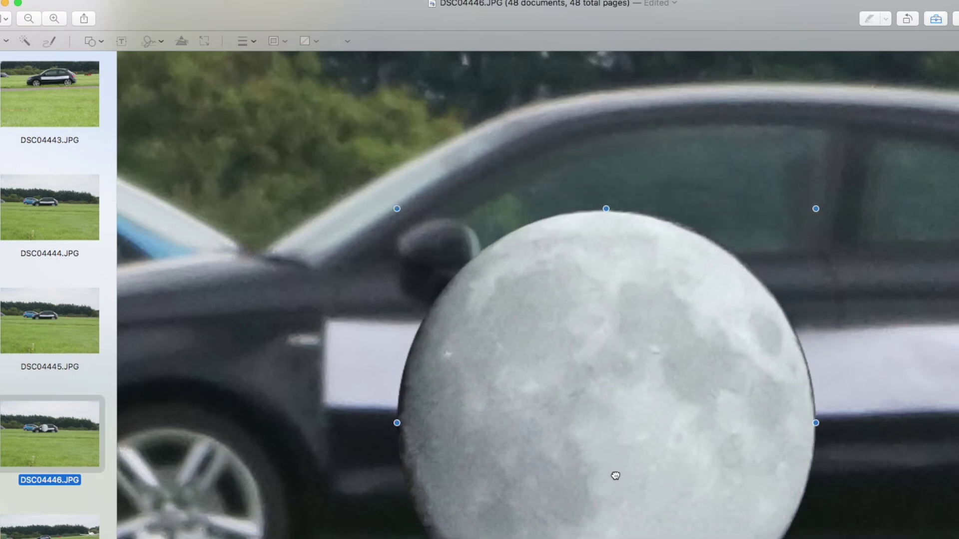
left_click_drag(579, 499, 589, 293)
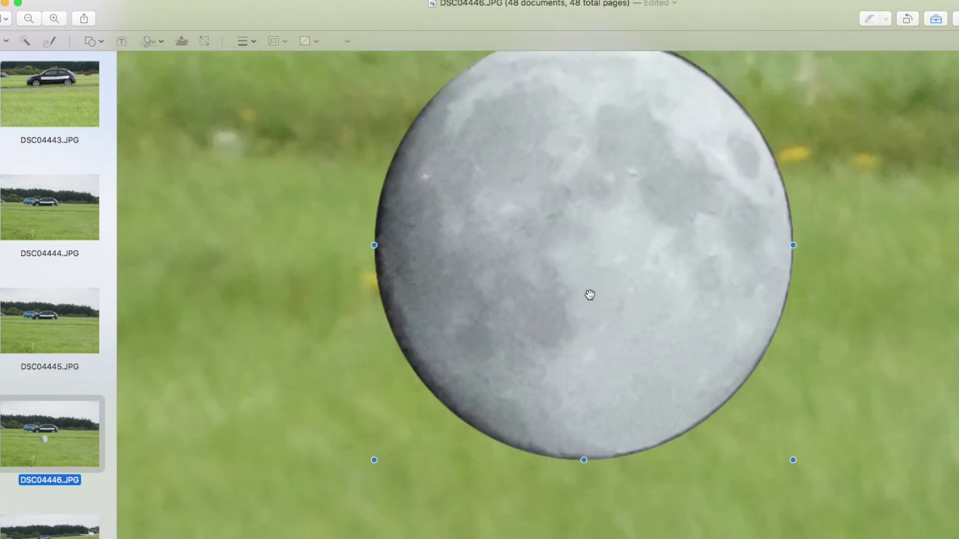
scroll(589, 294, "down", 2)
- Move the moon up closer to the black car
left_click(28, 19)
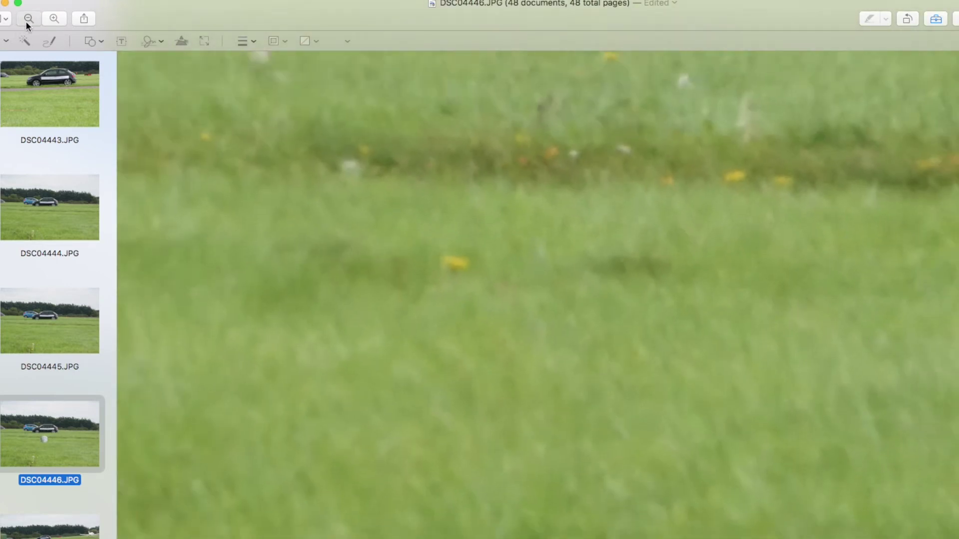
left_click_drag(602, 172, 555, 128)
scroll(556, 128, "right", 4)
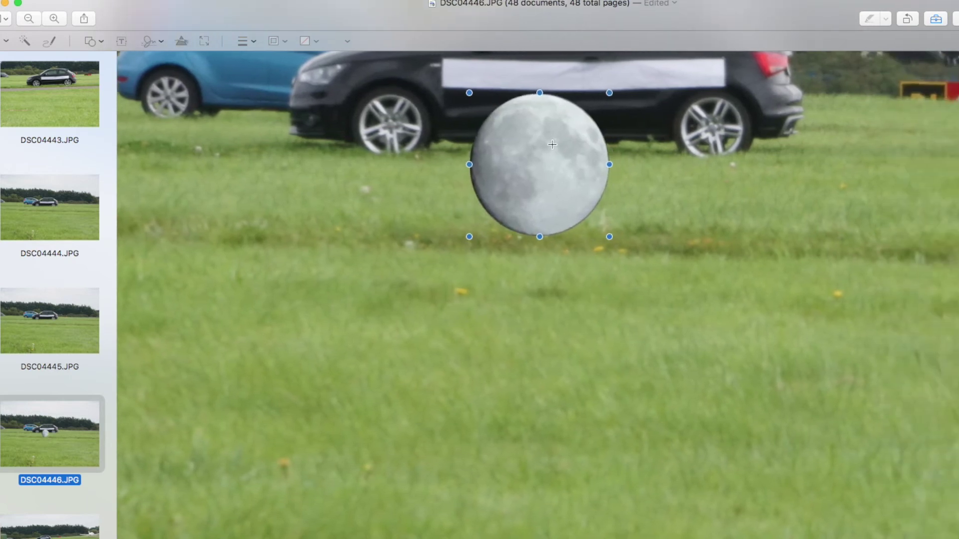
scroll(473, 145, "up", 3)
scroll(444, 142, "up", 5)
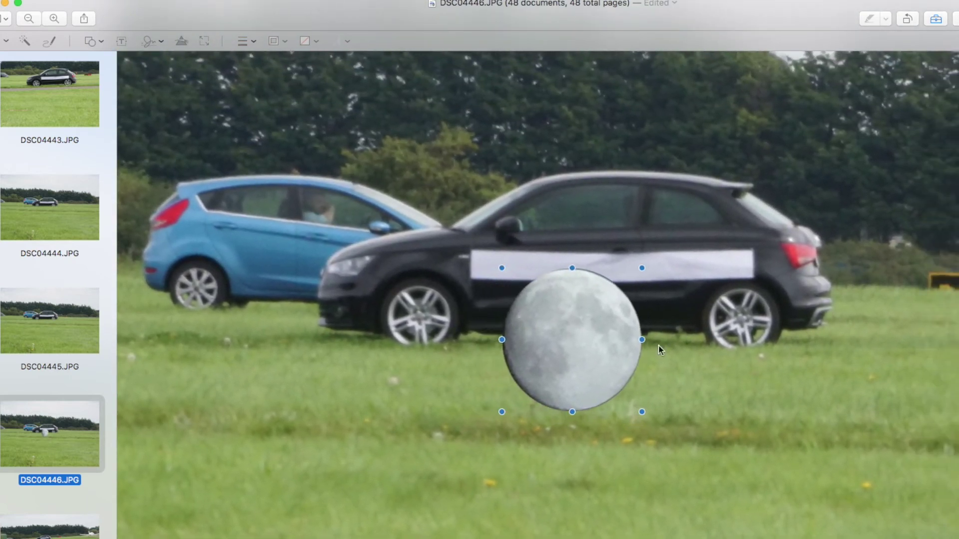
scroll(507, 433, "right", 5)
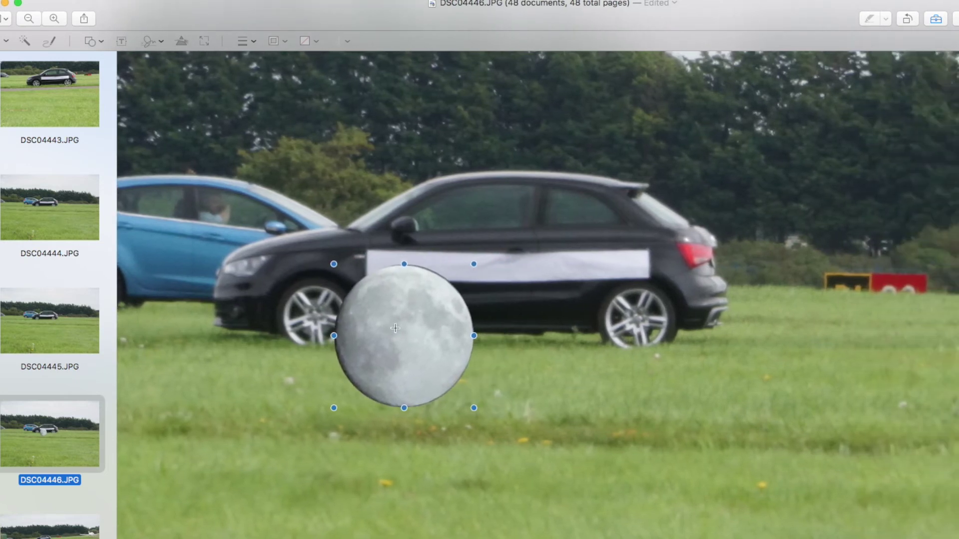
scroll(359, 327, "right", 2)
scroll(519, 330, "right", 3)
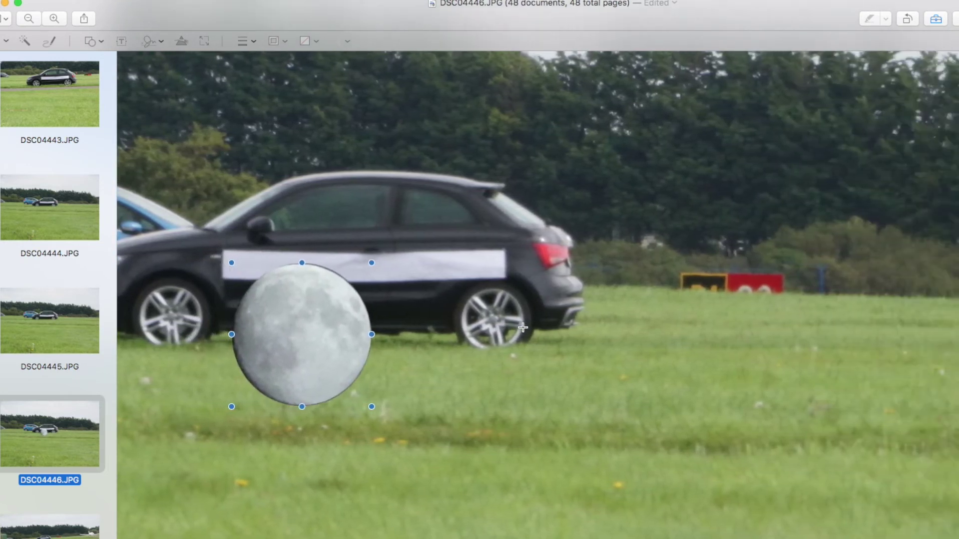
scroll(517, 328, "left", 10)
- Nudge the moon so its top edge meets the bottom of the white door strip
left_click(54, 18)
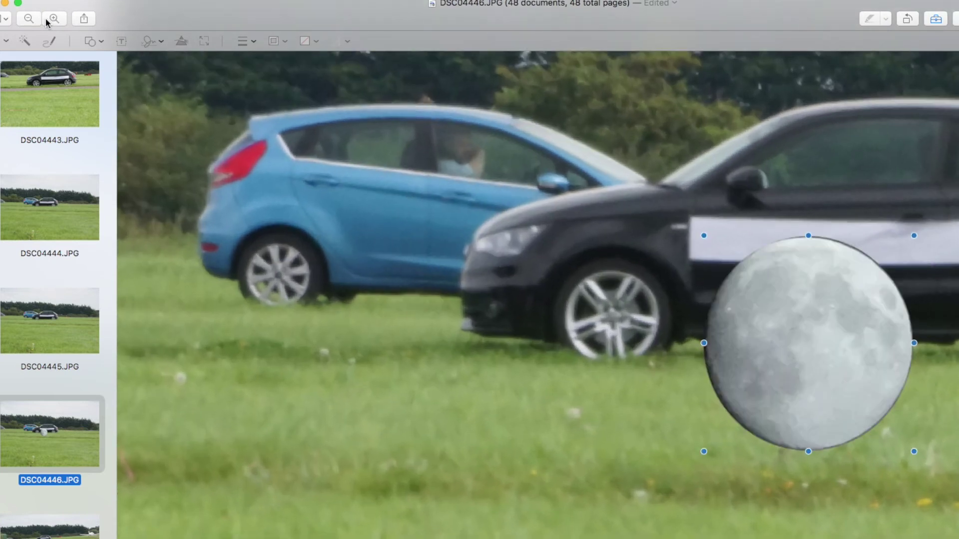
left_click(29, 18)
left_click(29, 18)
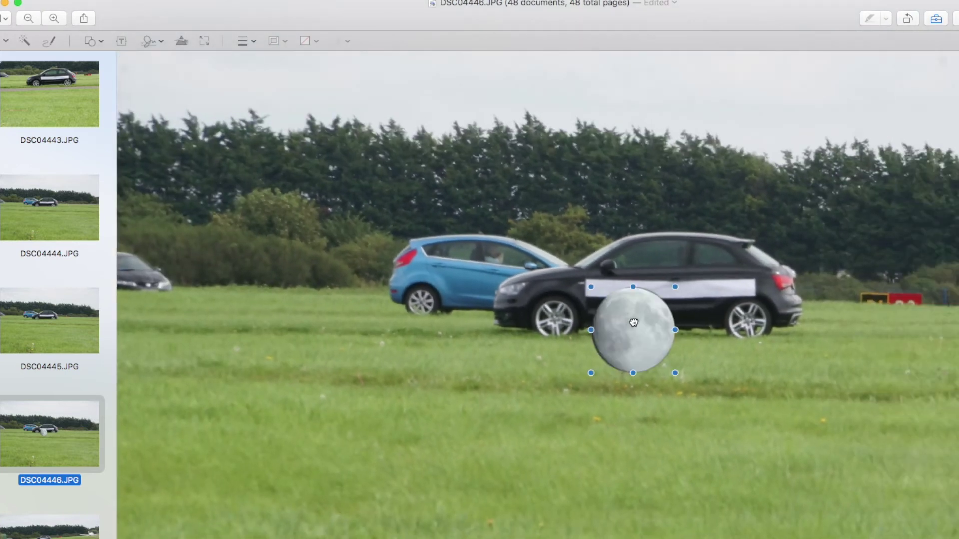
left_click_drag(633, 323, 630, 333)
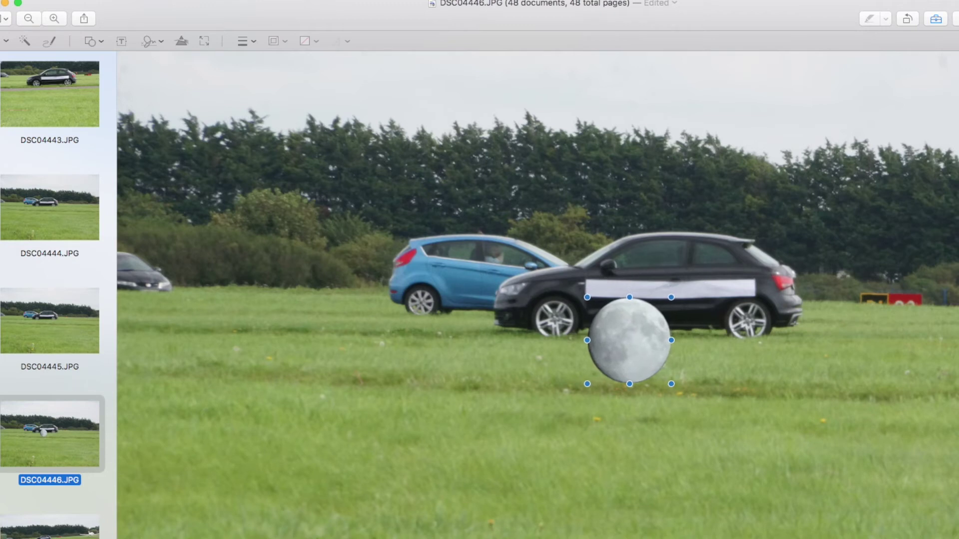
left_click(54, 19)
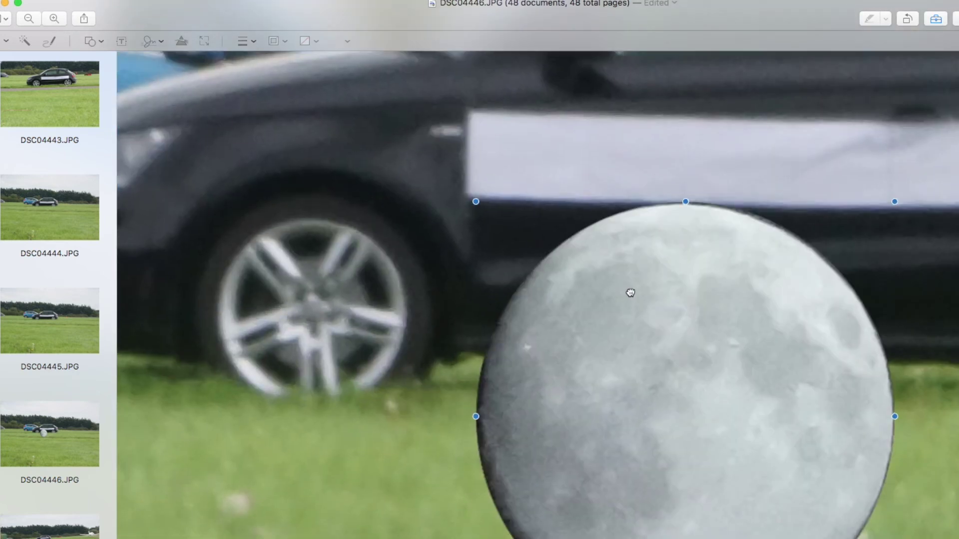
- Nudge the moon slightly up and left under the car's strip
left_click_drag(629, 289, 624, 256)
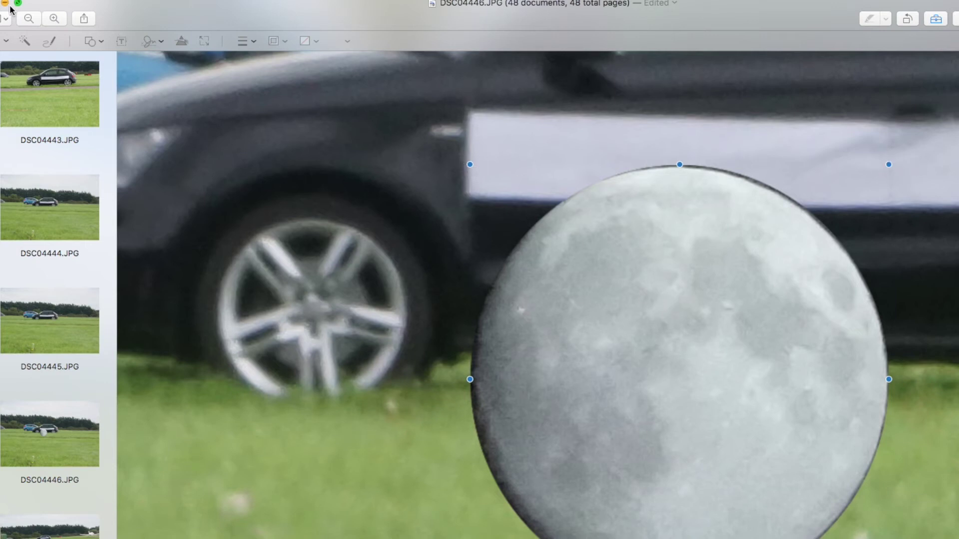
left_click(27, 19)
left_click(27, 19)
left_click(27, 19)
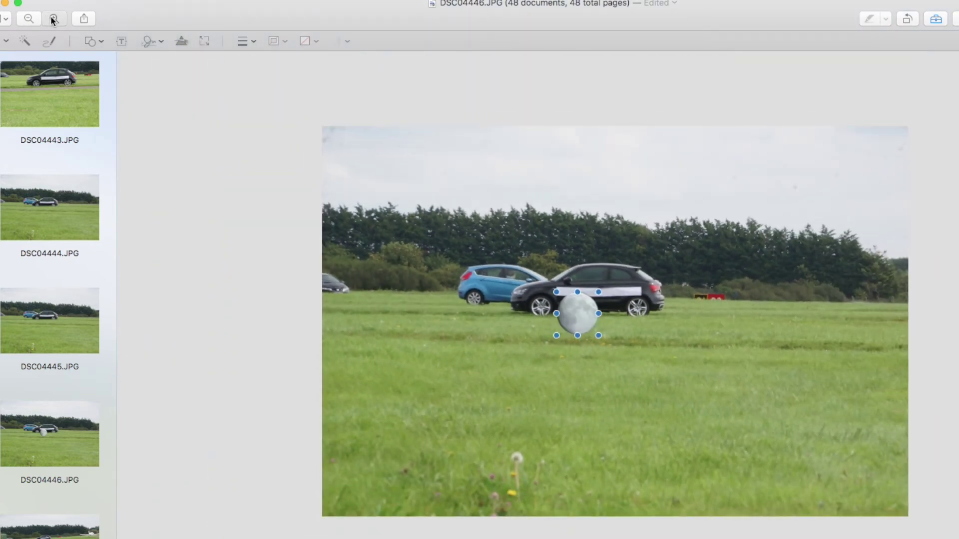
left_click(53, 19)
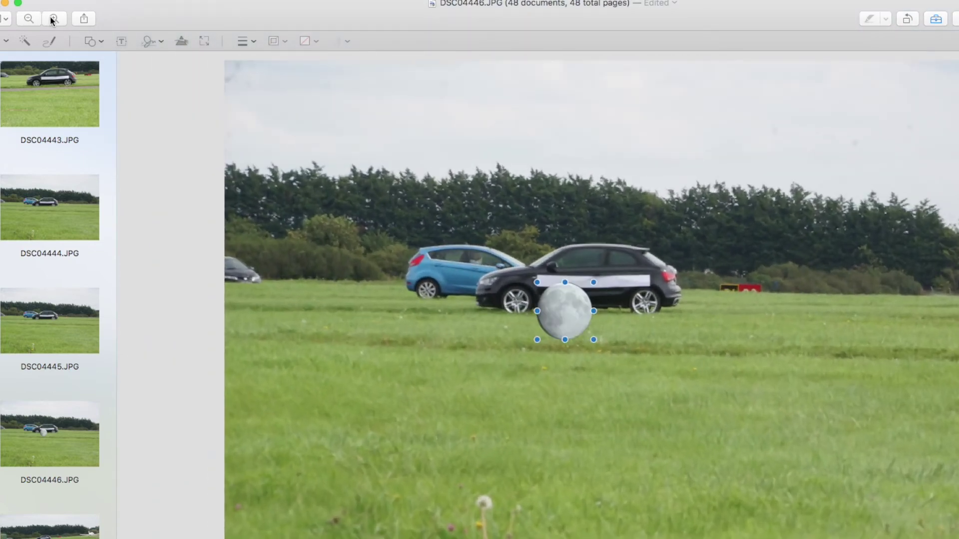
- Remove the moon from DSC04446.JPG and open DSC04448.JPG
key("Delete")
scroll(69, 250, "down", 5)
left_click(68, 310)
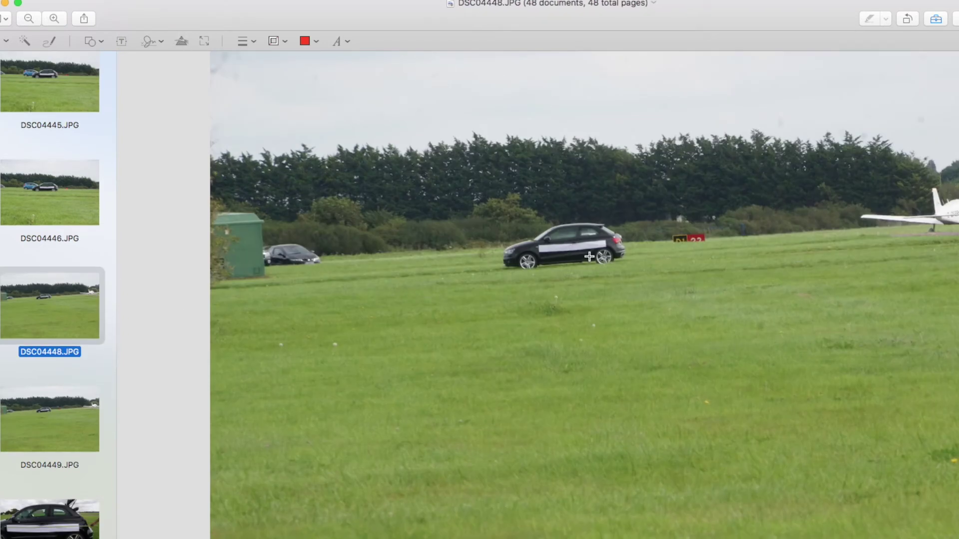
- Paste the moon into DSC04448.JPG and drop it onto the distant black car
key("super+v")
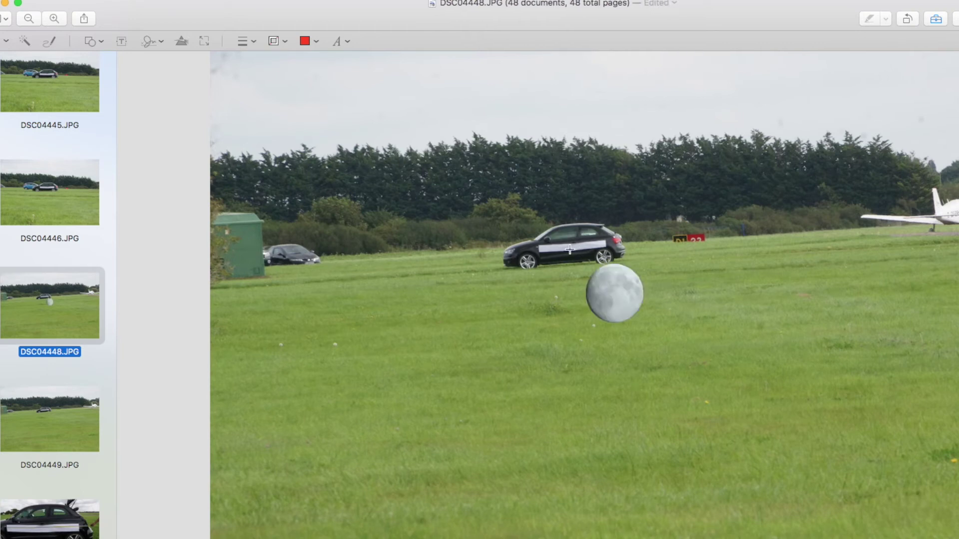
left_click_drag(625, 298, 579, 249)
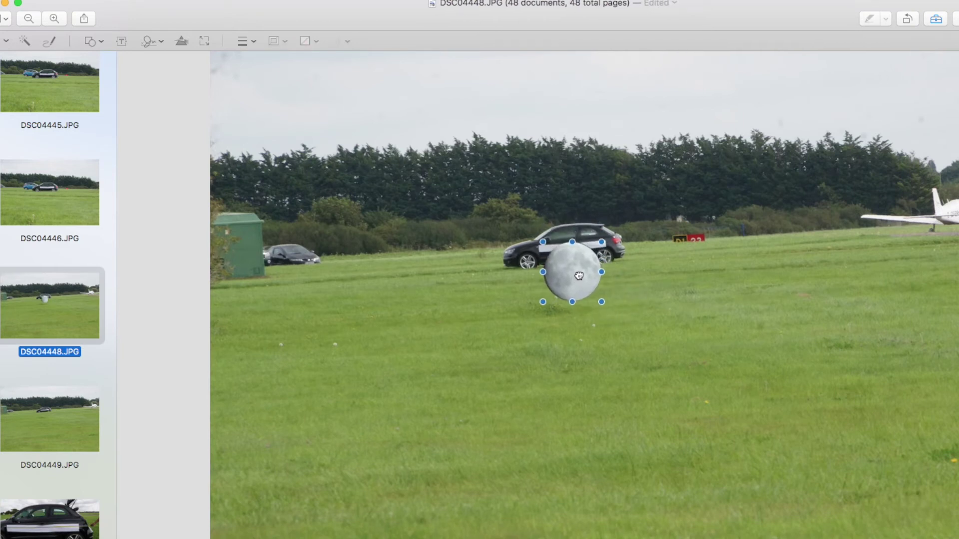
left_click_drag(579, 276, 580, 276)
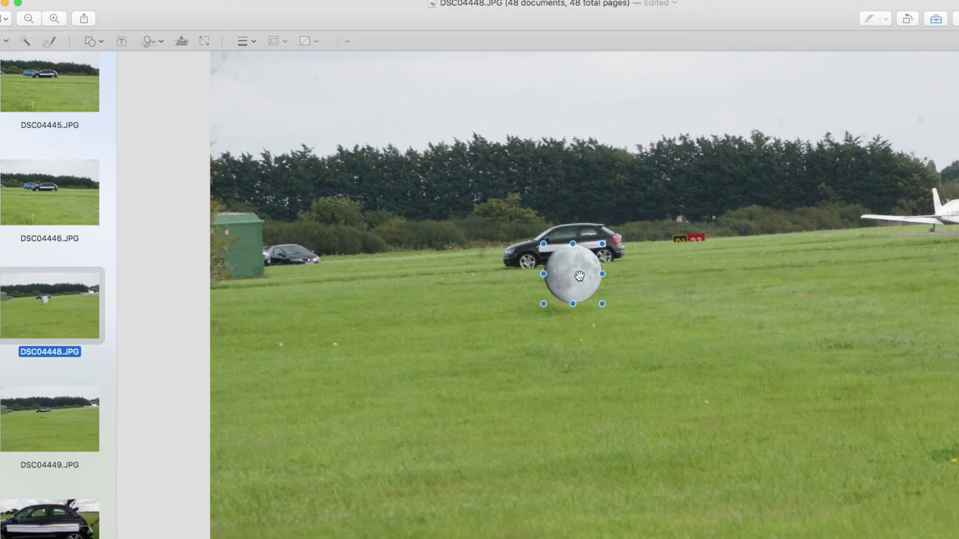
- Zoom in closely around the moon on the car
left_click(54, 18)
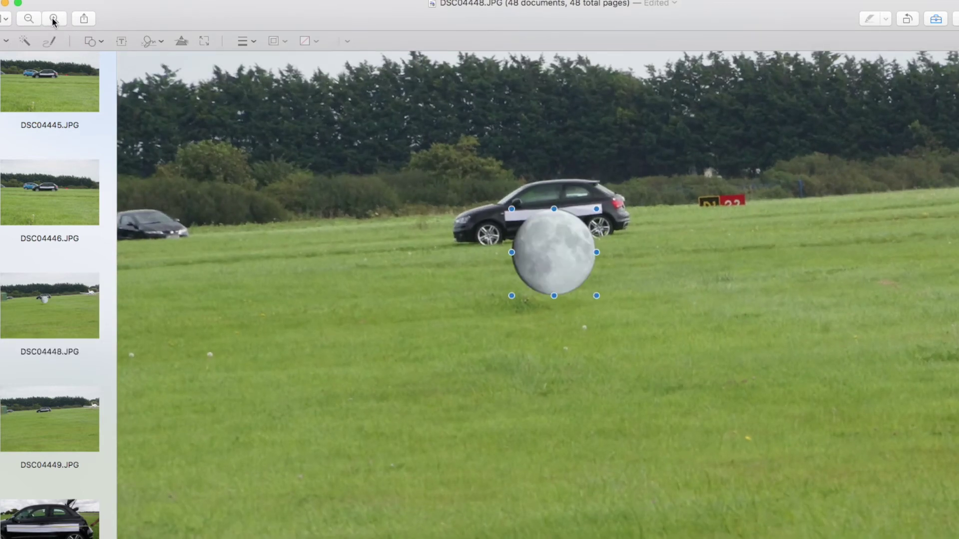
left_click(54, 19)
left_click(54, 18)
left_click(54, 19)
left_click(54, 18)
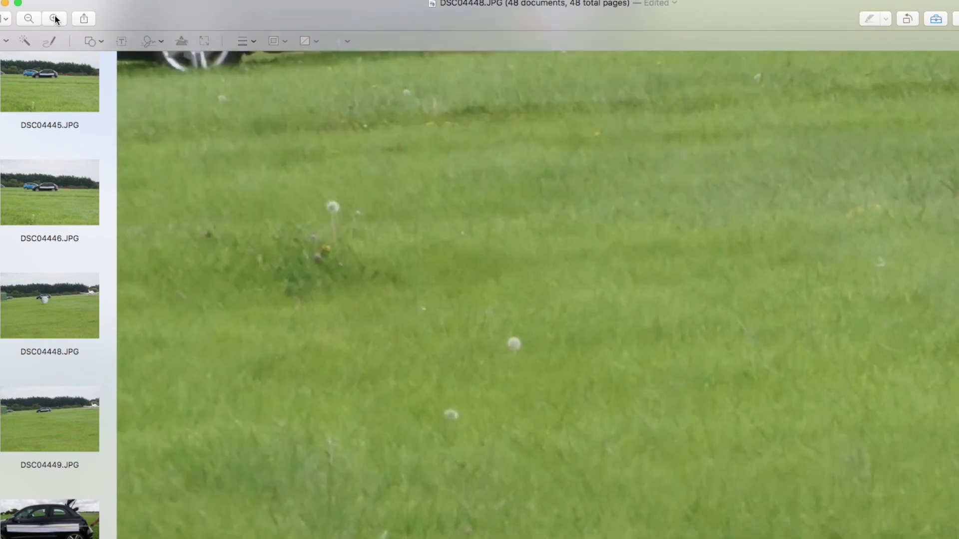
left_click(54, 19)
scroll(304, 202, "up", 10)
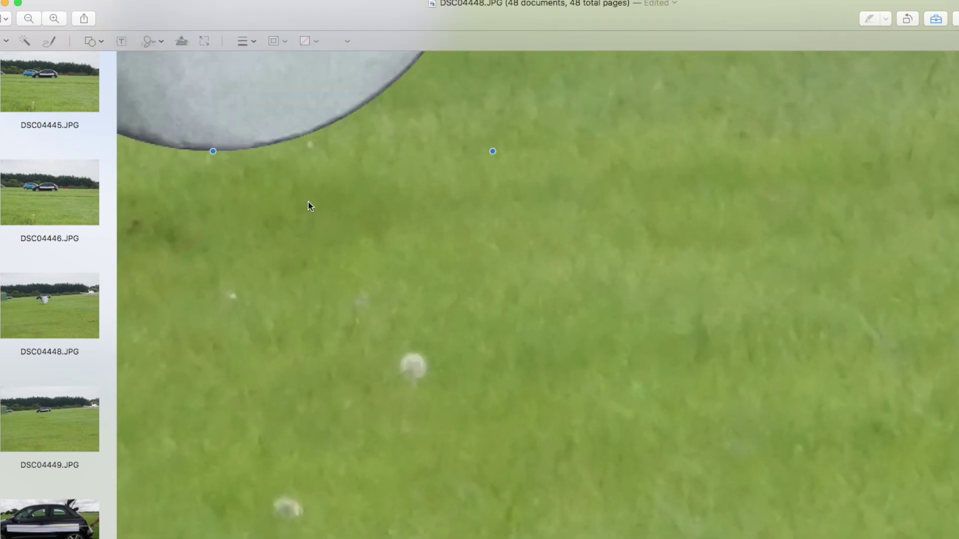
scroll(308, 203, "left", 10)
scroll(308, 203, "up", 6)
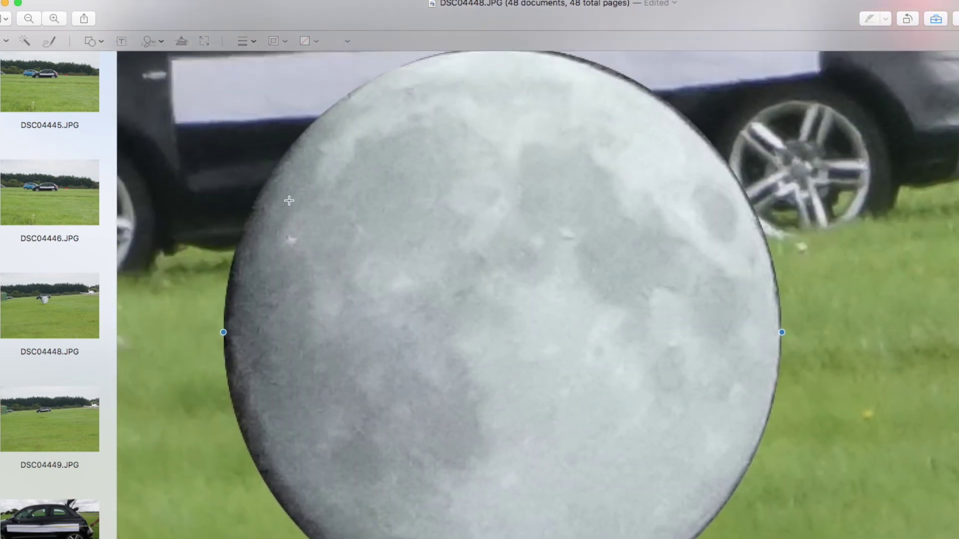
scroll(289, 200, "up", 1)
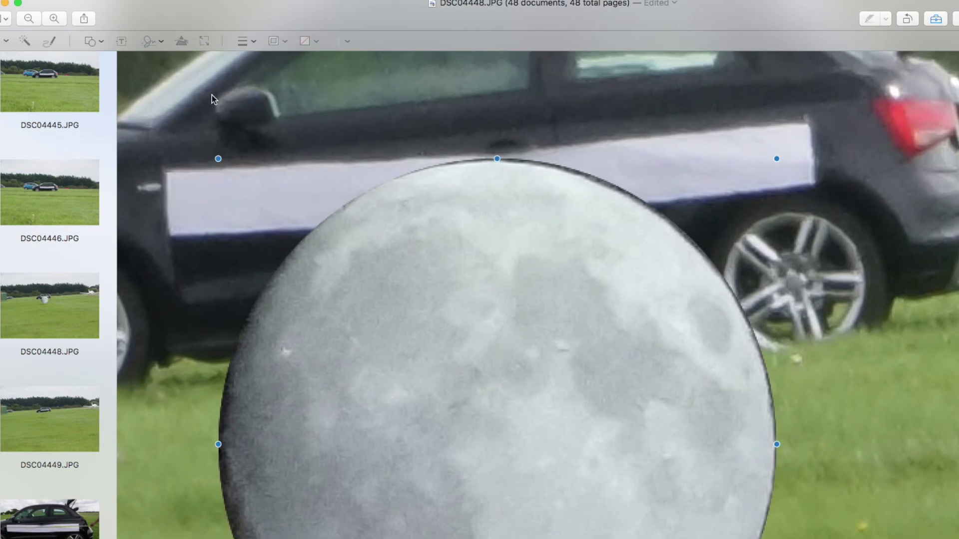
- Zoom back out, raise the moon over the car's paper strip, then delete it
left_click(32, 23)
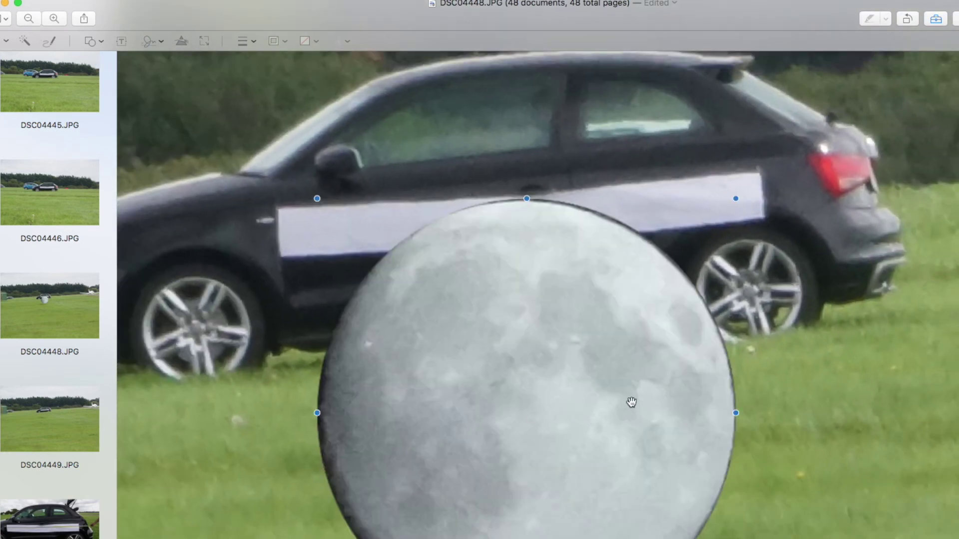
left_click_drag(629, 401, 587, 407)
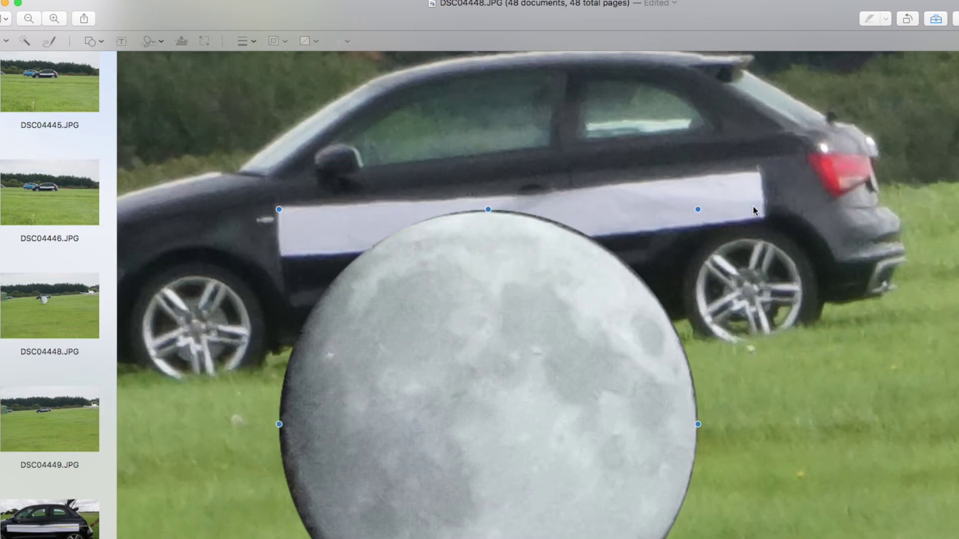
left_click_drag(568, 334, 552, 150)
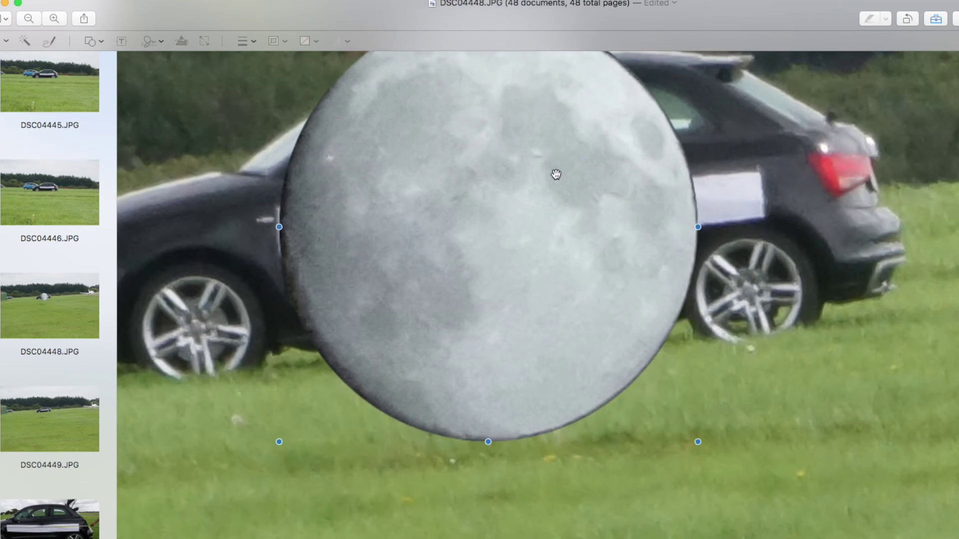
key("Delete")
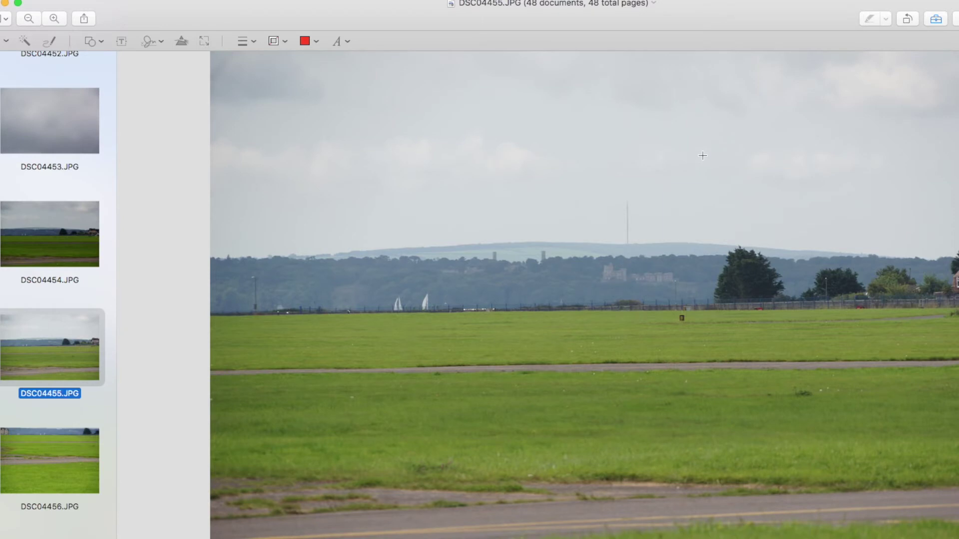
- Paste a moon into DSC04455.JPG and place it high in the right-hand sky
key("super+v")
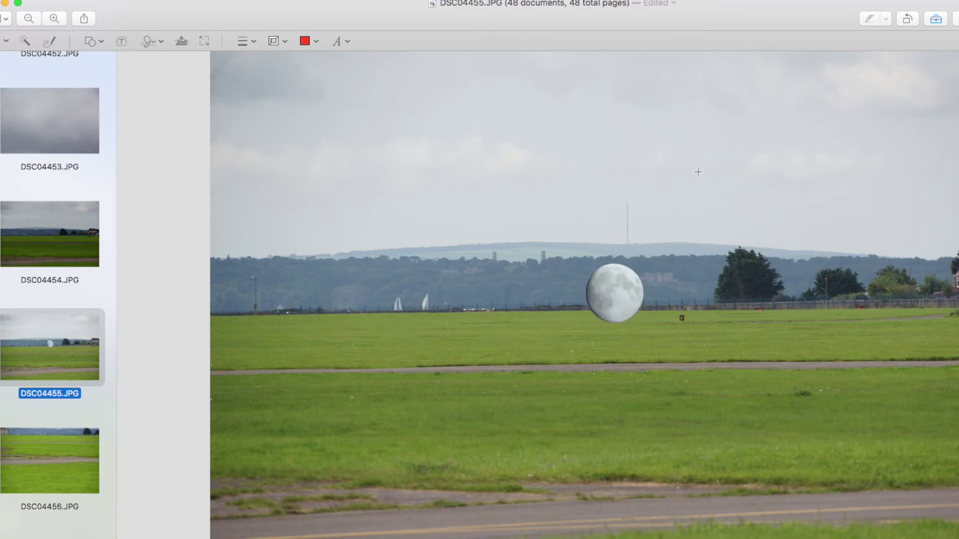
left_click_drag(615, 295, 847, 120)
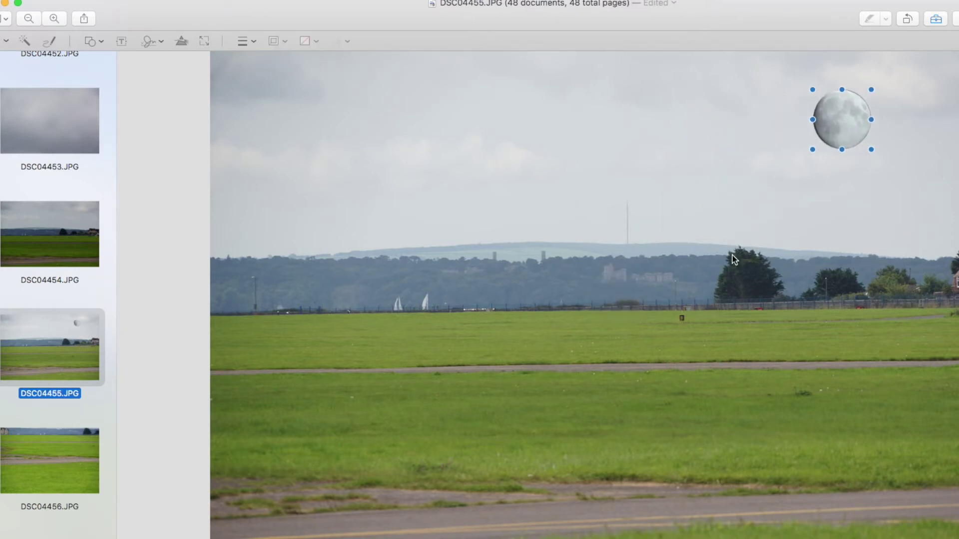
left_click(699, 365)
- Paste a second moon and place it just above the hills by the aerial
key("super+v")
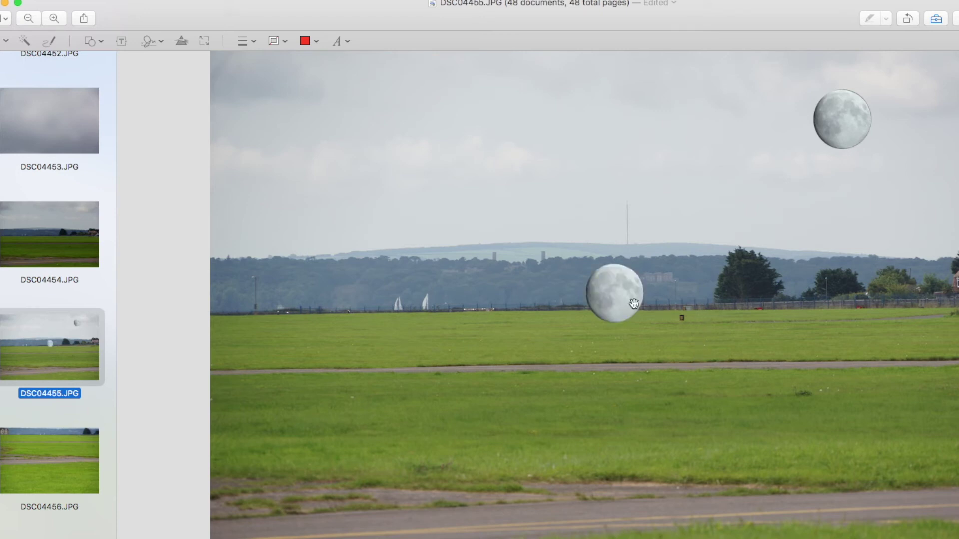
left_click_drag(633, 304, 678, 218)
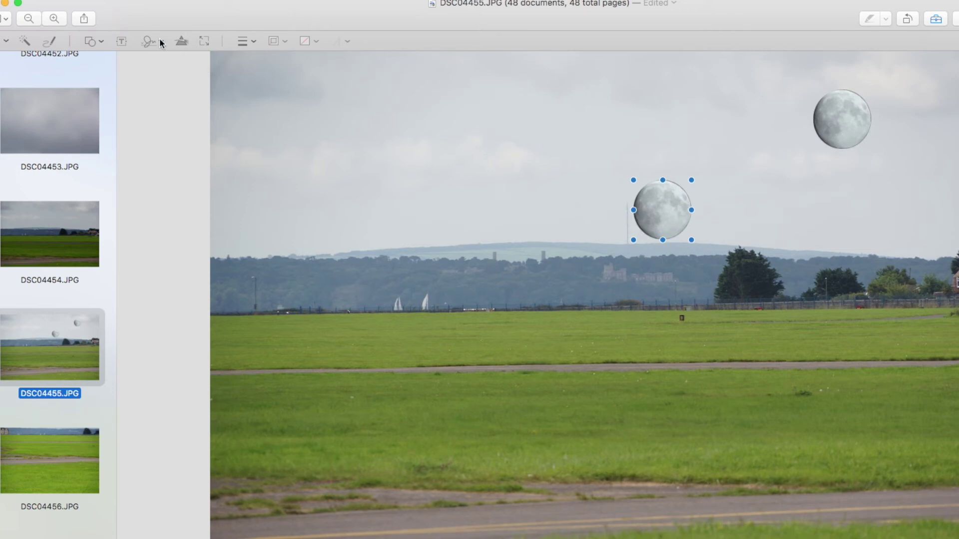
left_click(60, 19)
- Zoom in on the mast and set the lower moon's left edge against it
left_click(59, 18)
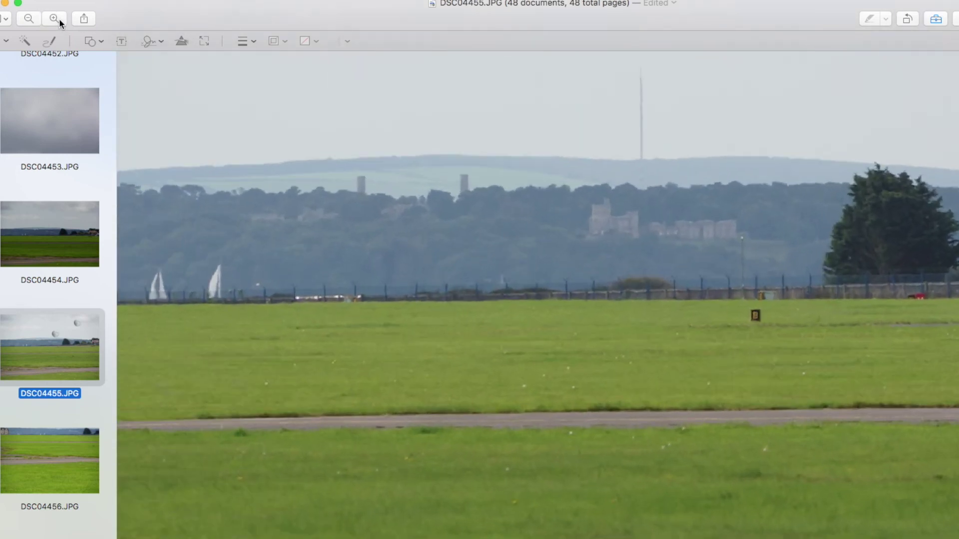
left_click(59, 18)
left_click(59, 18)
scroll(842, 414, "up", 10)
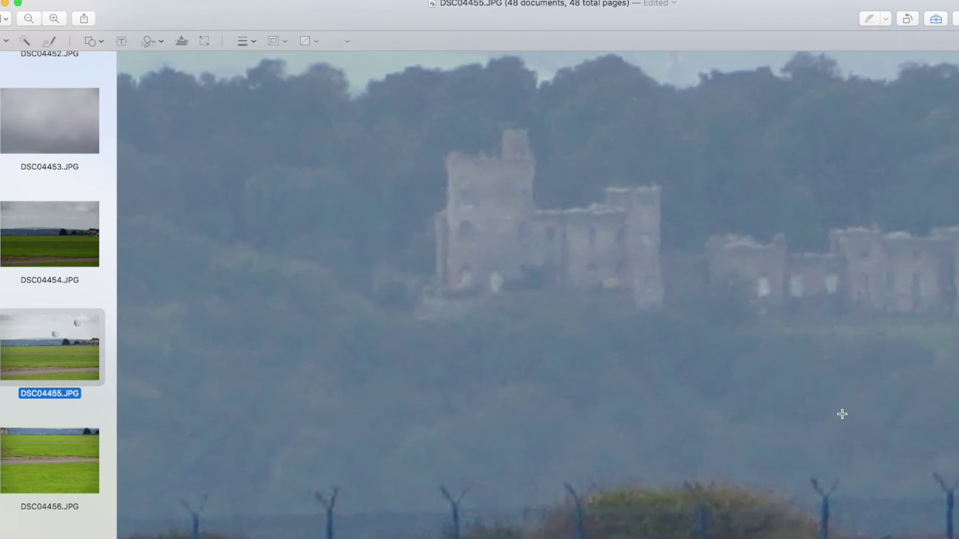
scroll(667, 405, "up", 5)
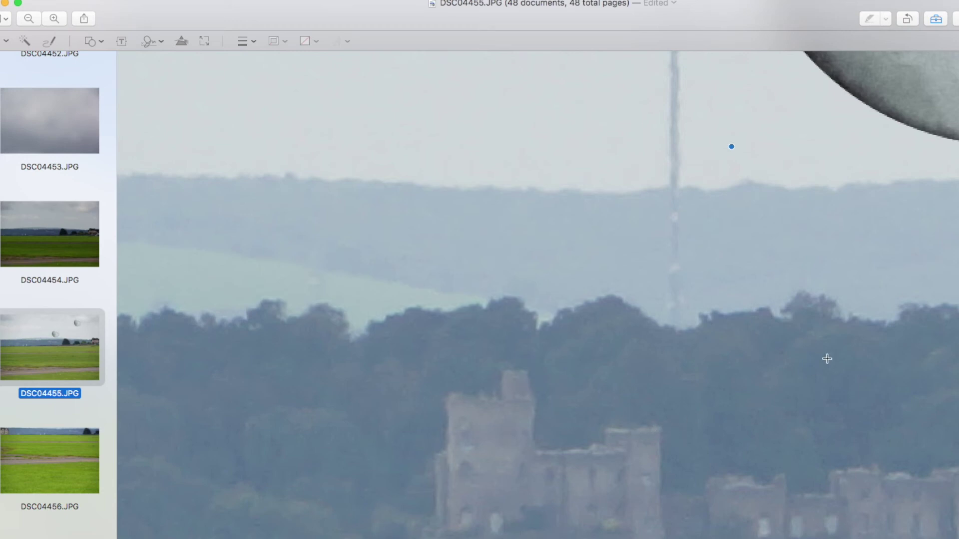
scroll(826, 358, "up", 5)
scroll(827, 358, "up", 6)
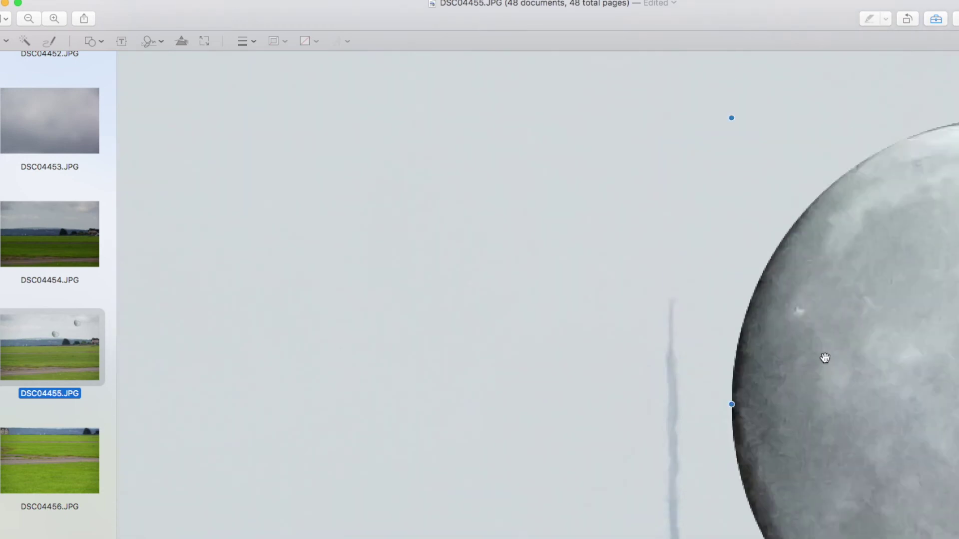
left_click_drag(921, 334, 884, 509)
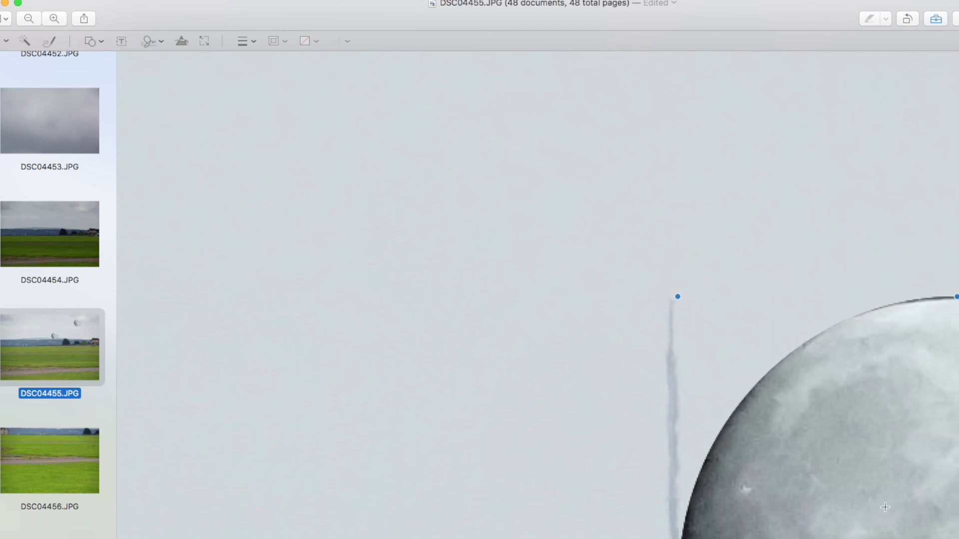
mouse_move(936, 431)
left_mouse_down()
mouse_move(920, 443)
mouse_move(927, 434)
left_mouse_up()
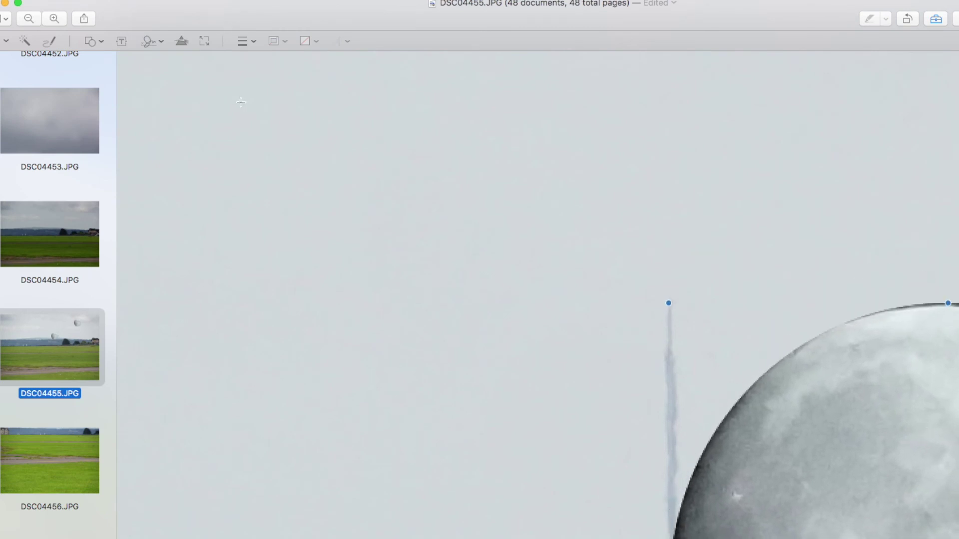
- Zoom back out, removing an accidentally pasted extra moon copy
left_click(29, 19)
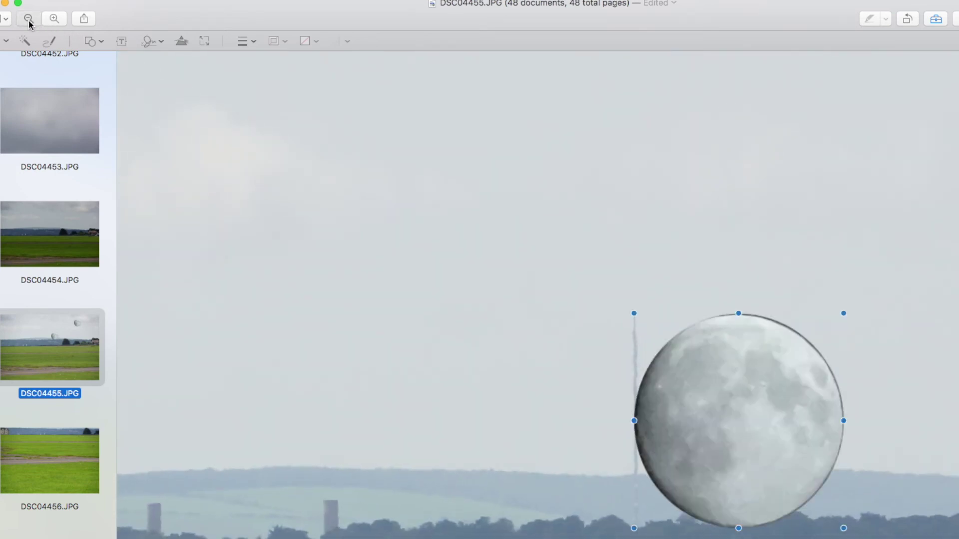
left_click(28, 19)
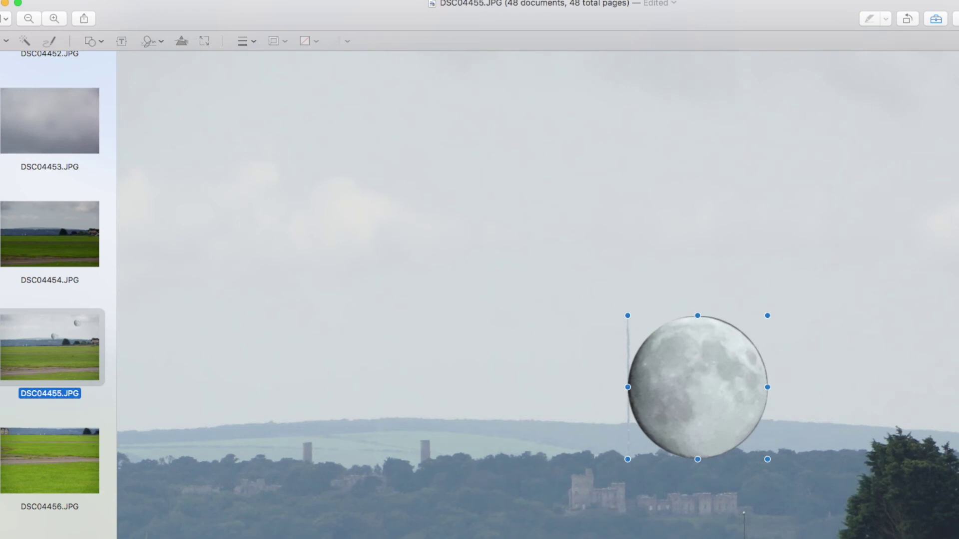
key("super+v")
left_click_drag(245, 192, 343, 338)
key("Delete")
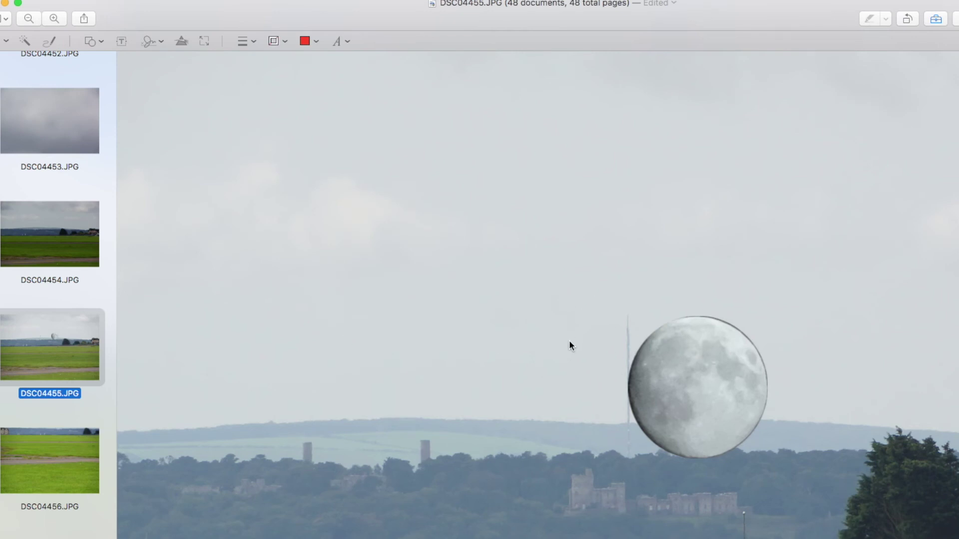
left_click(27, 20)
- Fit DSC04455.JPG, try the moon in the sky then on the runway, and delete it
left_click(27, 20)
left_click(27, 20)
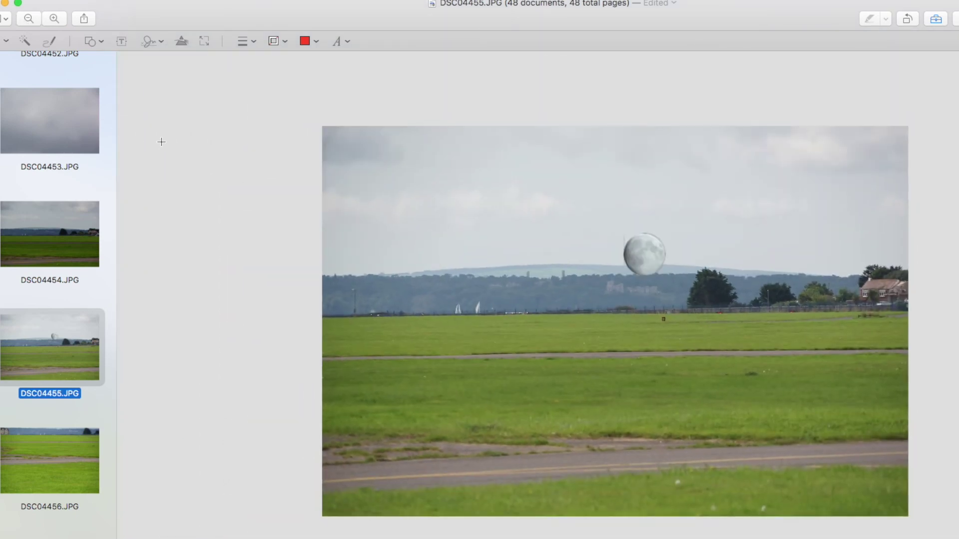
left_click(54, 19)
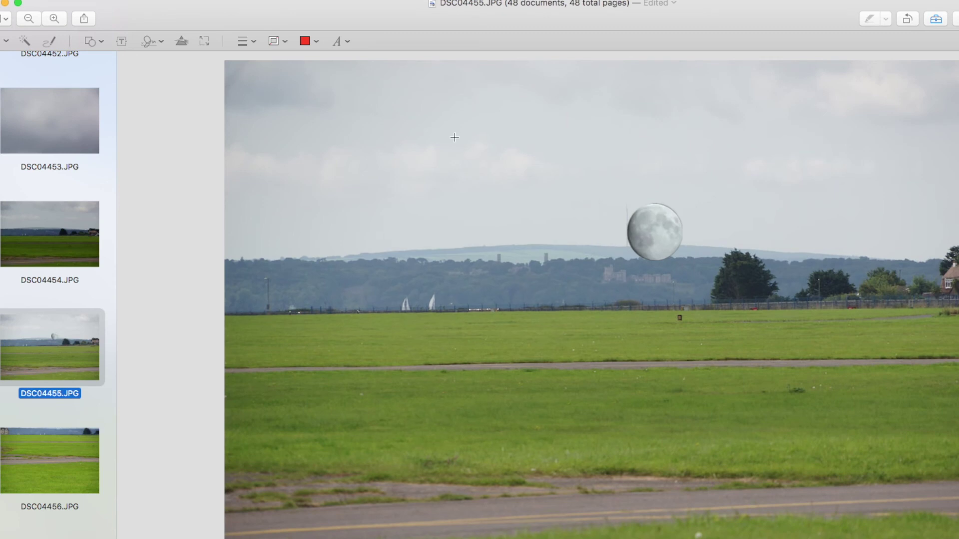
left_click_drag(660, 227, 653, 91)
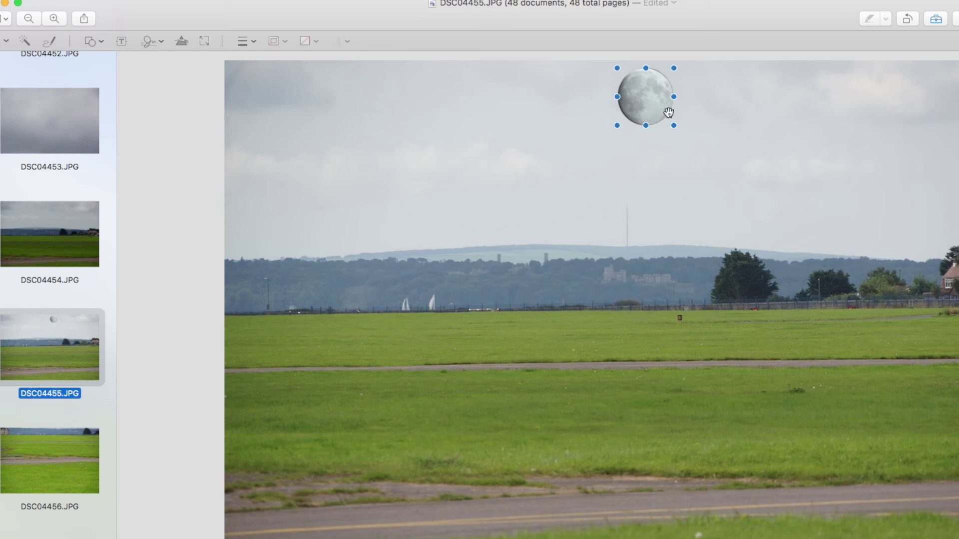
left_click_drag(648, 111, 646, 491)
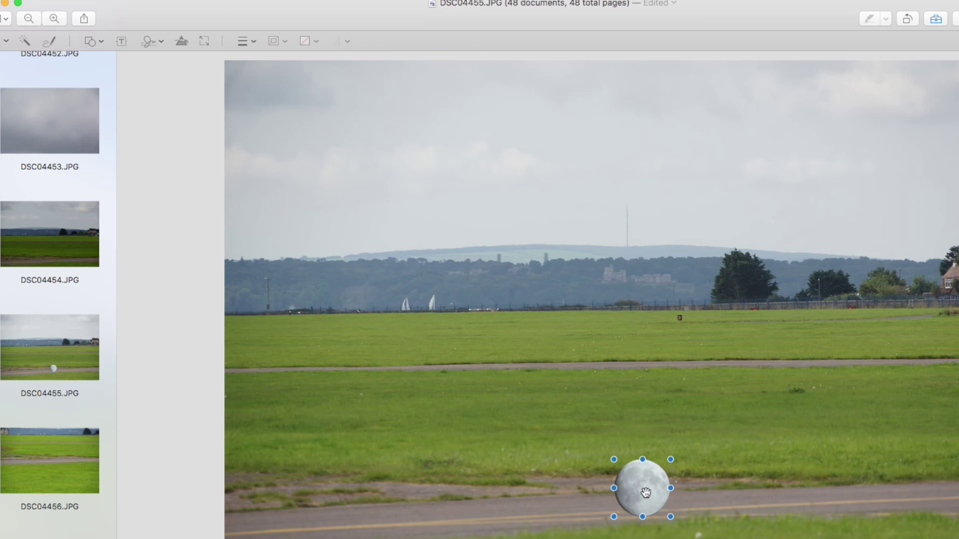
key("Delete")
- Open DSC04456.JPG, paste the moon onto the left runway, then delete it again
left_click(34, 443)
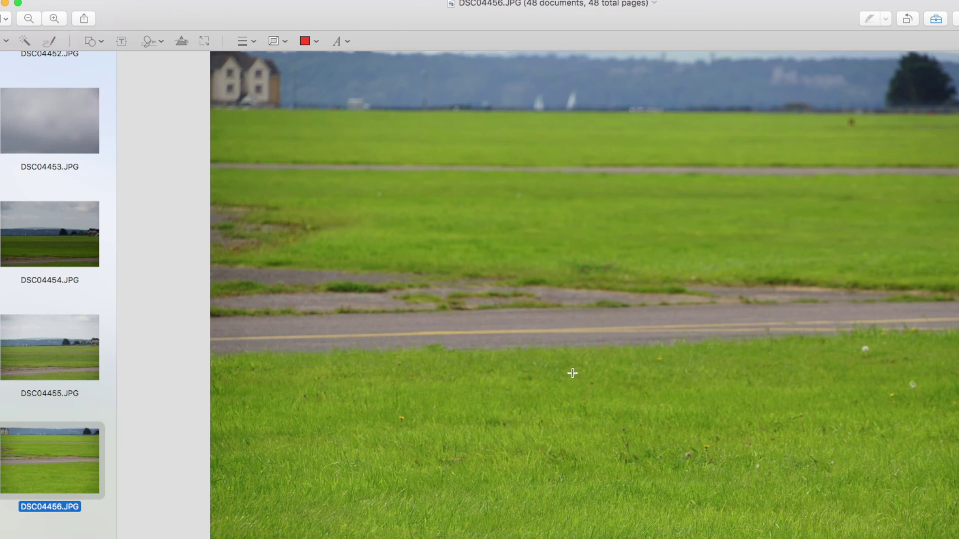
key("super+v")
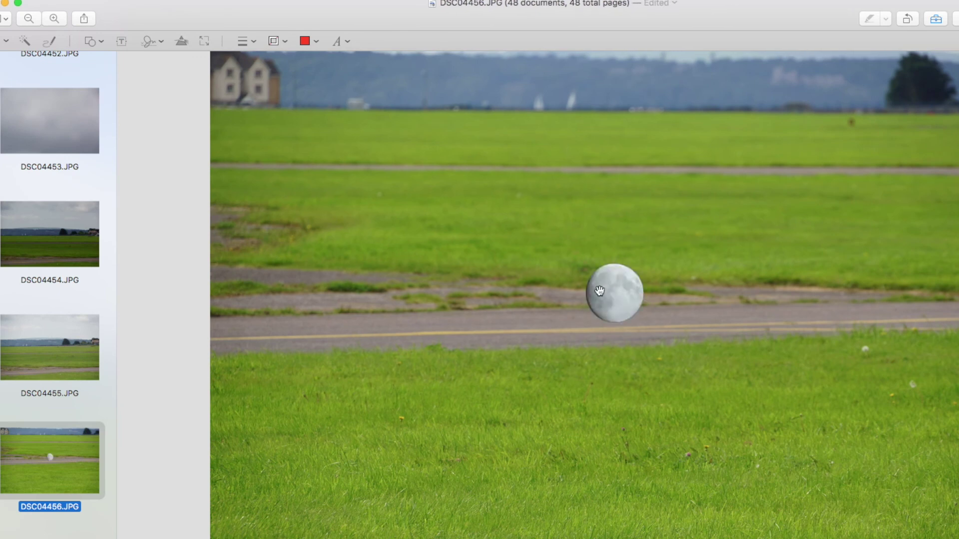
left_click_drag(602, 295, 346, 337)
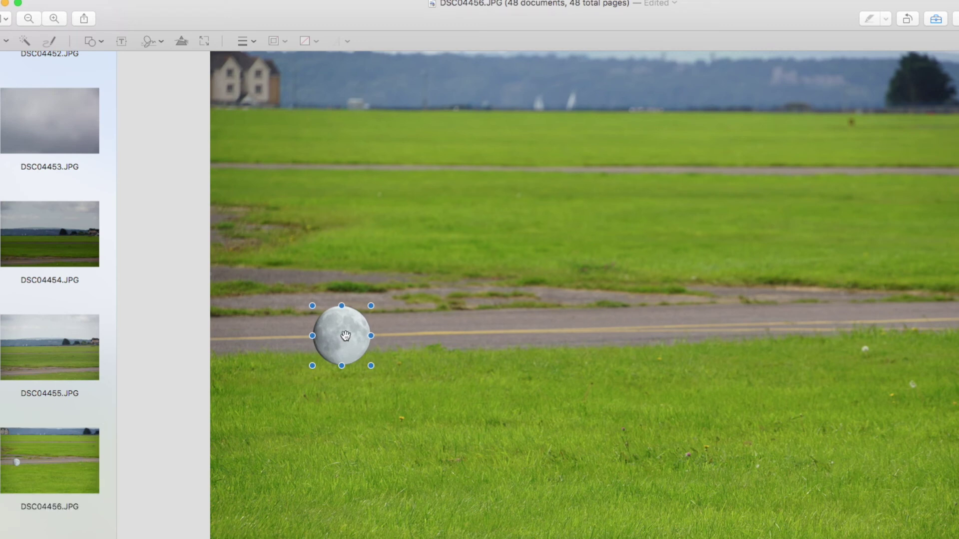
key("Delete")
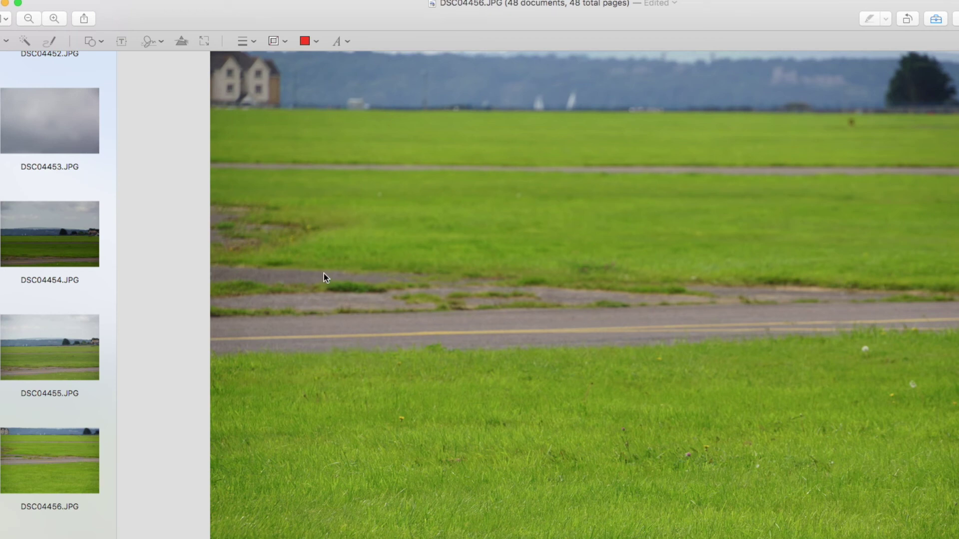
- Select DSC04455.JPG, the moon-free airfield landscape, in the sidebar
key("Up")
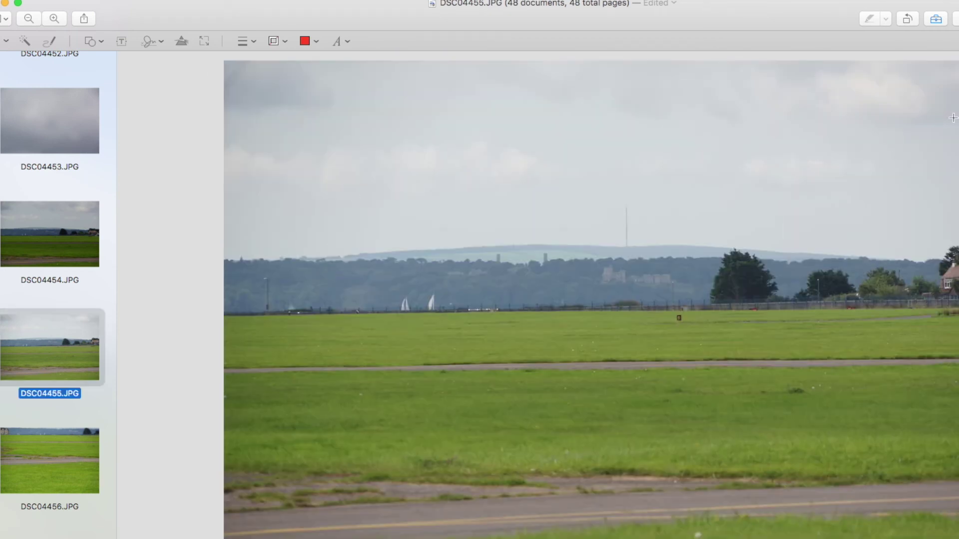